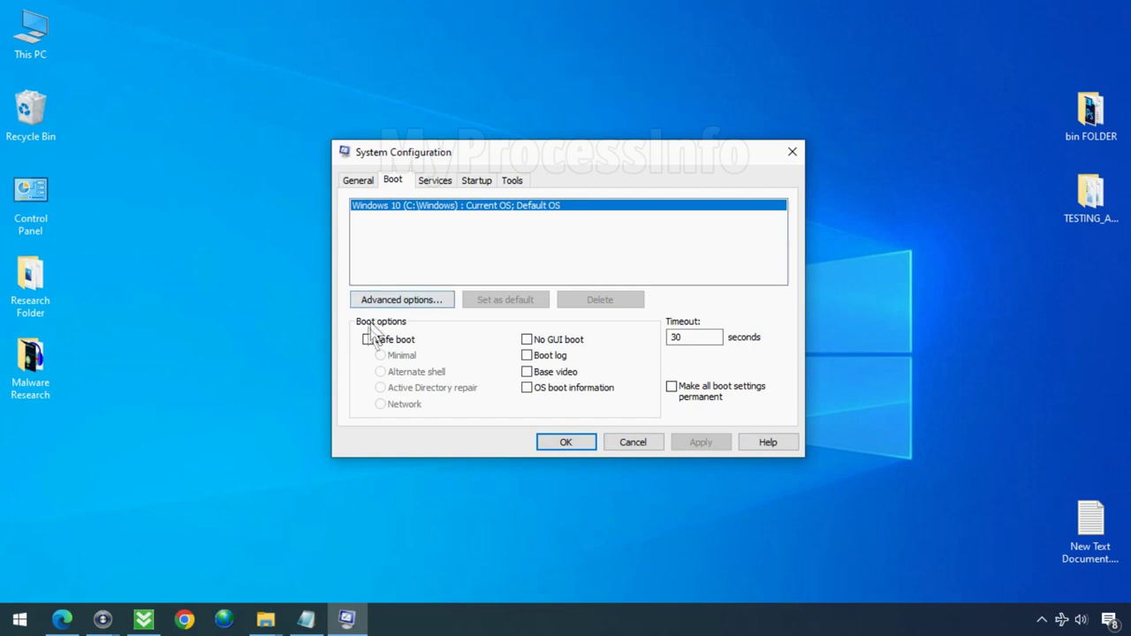
Step: Enable Safe boot with the Minimal option for Windows 10 and restart the computer to apply it
left_click(369, 341)
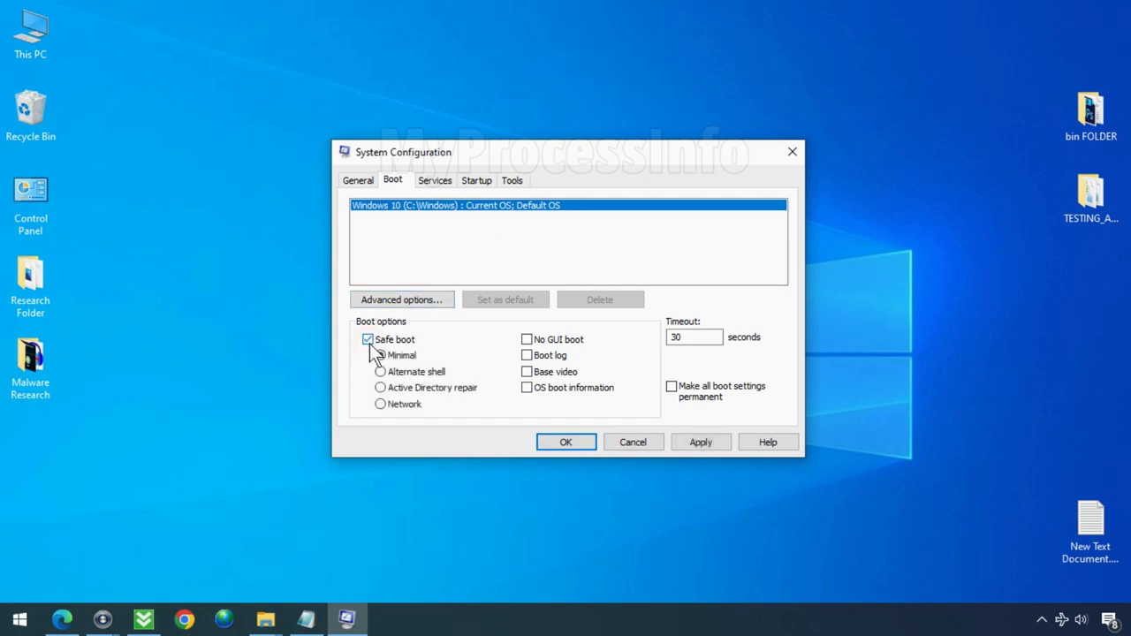
left_click(700, 441)
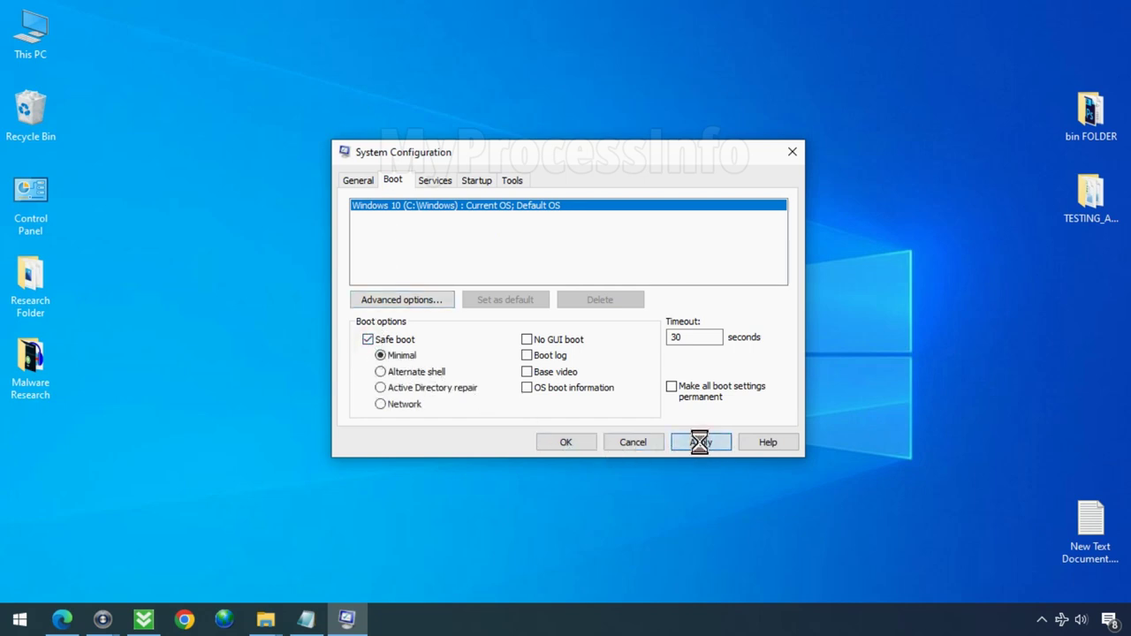
left_click(573, 442)
left_click(513, 341)
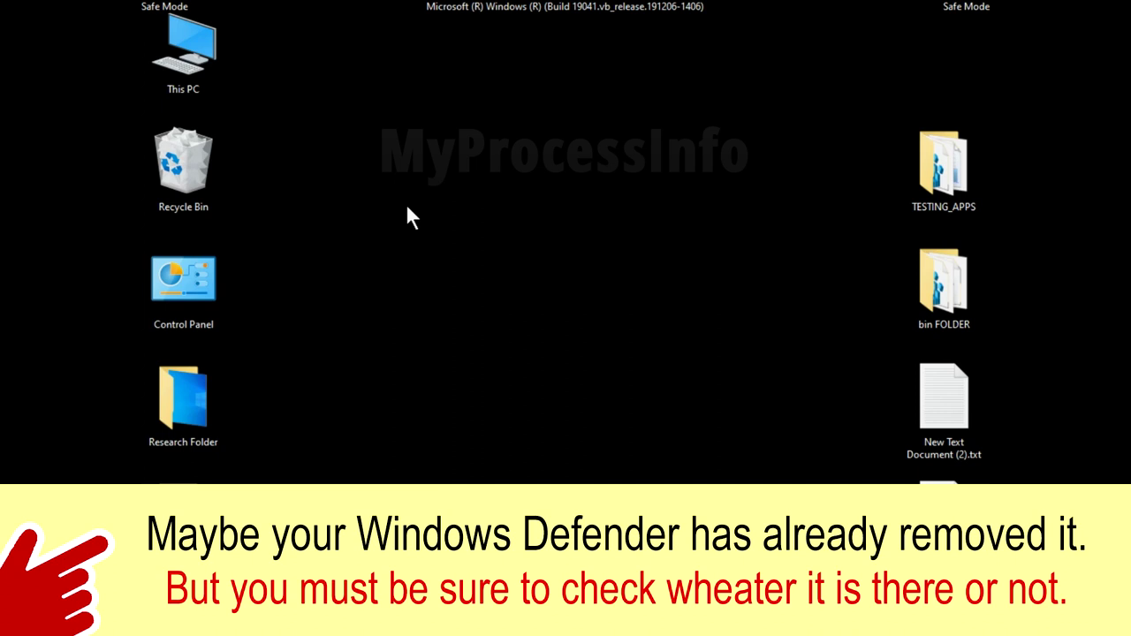
Step: Open the C:\Users\123 folder in a maximized File Explorer window
left_click(201, 48)
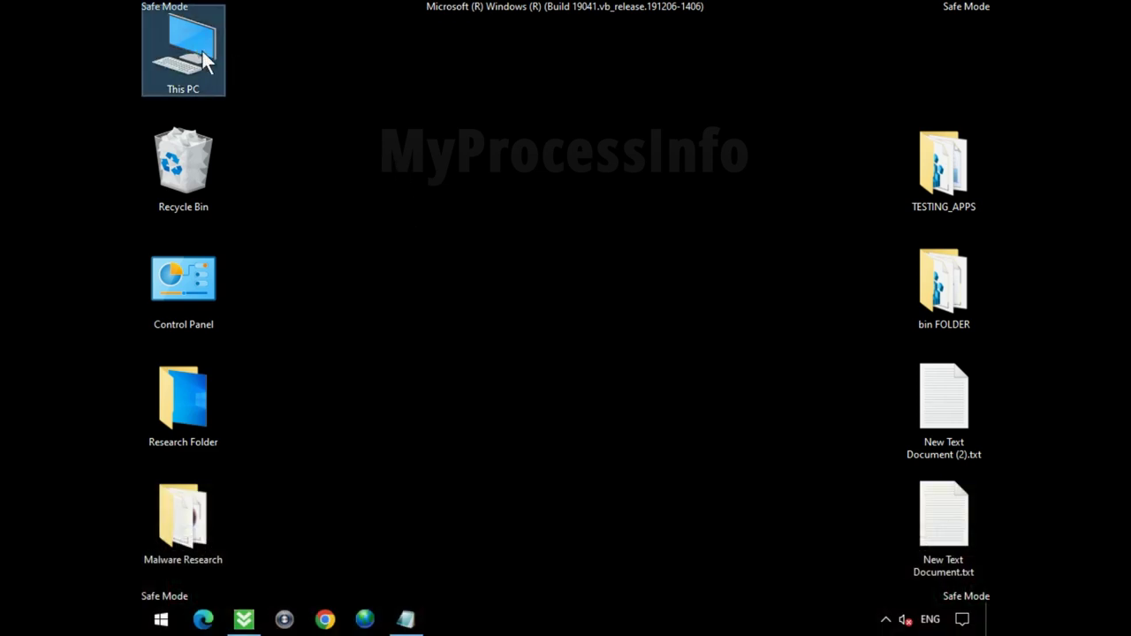
double_click(211, 63)
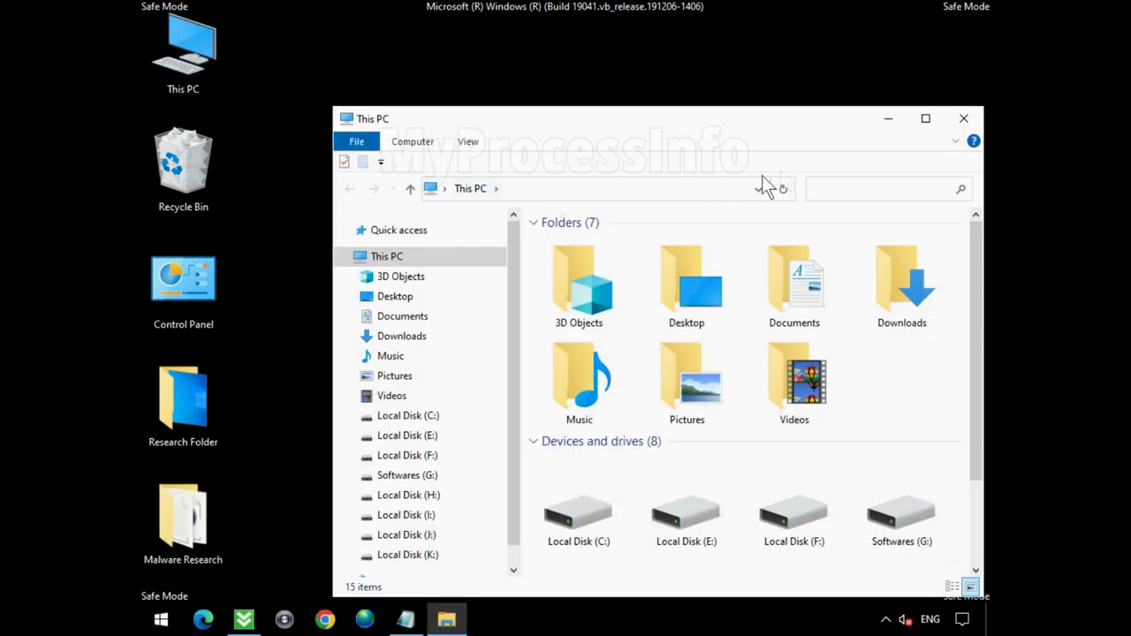
left_click(925, 121)
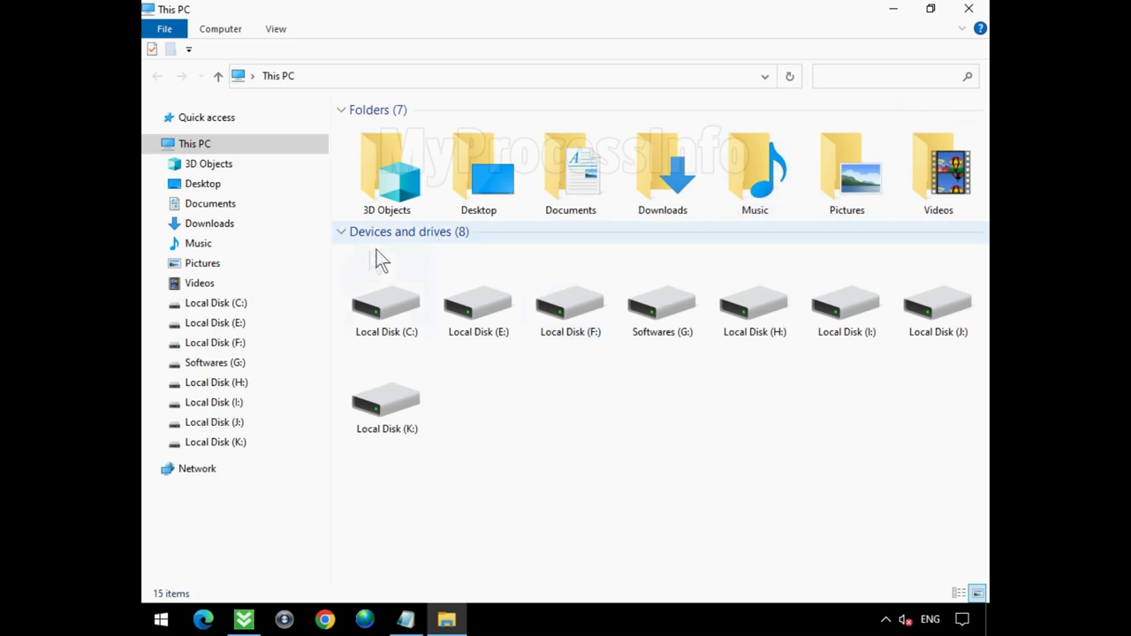
left_click(358, 305)
double_click(414, 308)
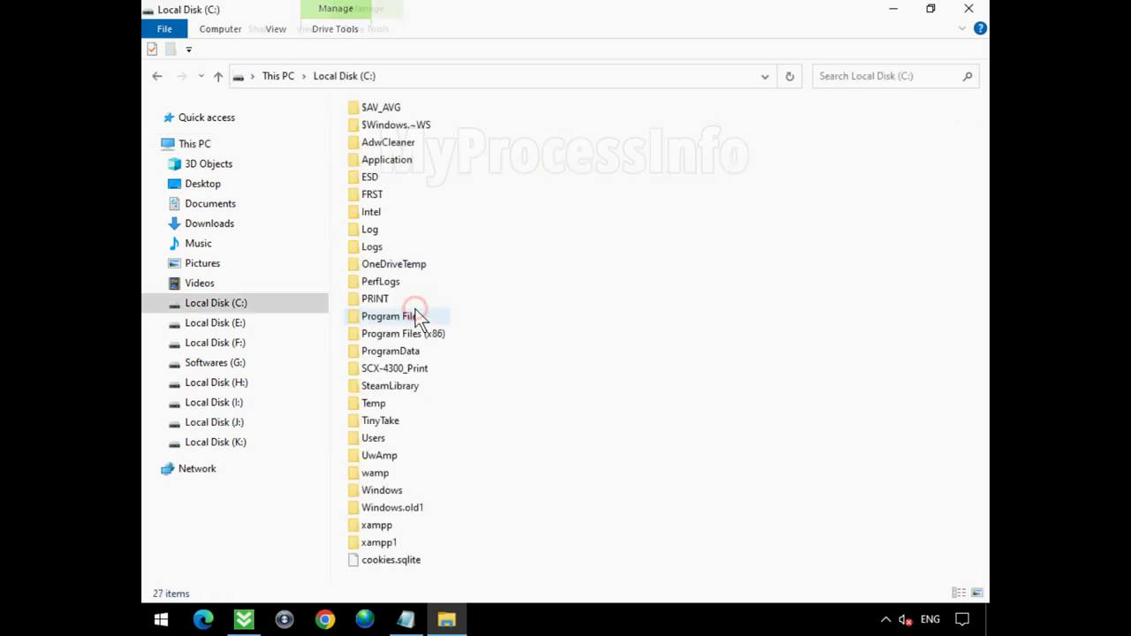
left_click(411, 437)
double_click(430, 439)
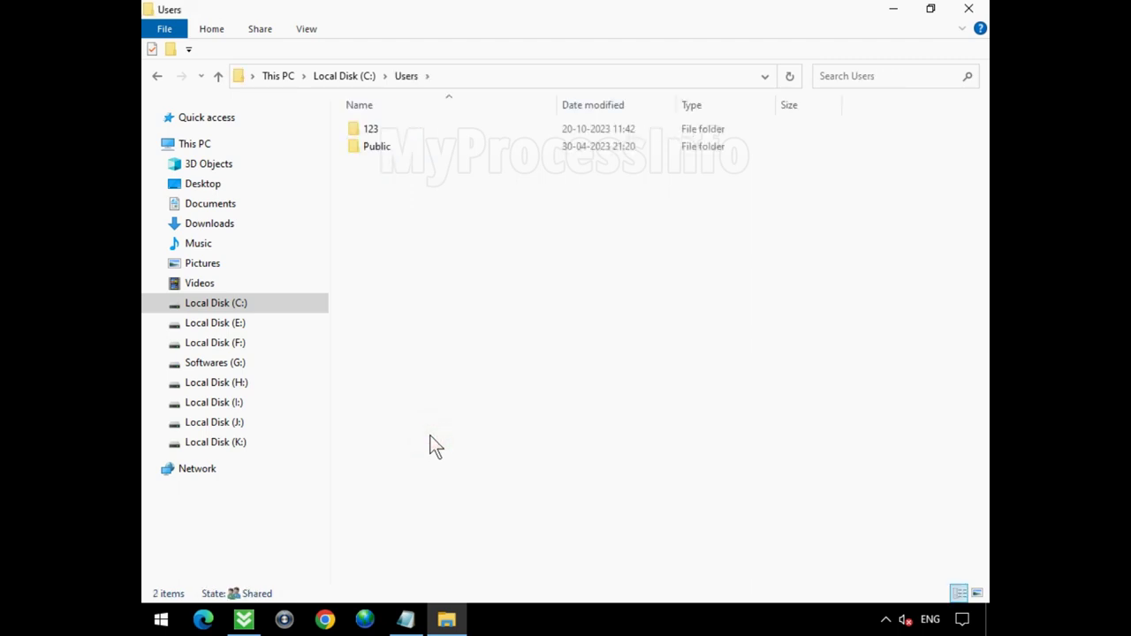
left_click(407, 129)
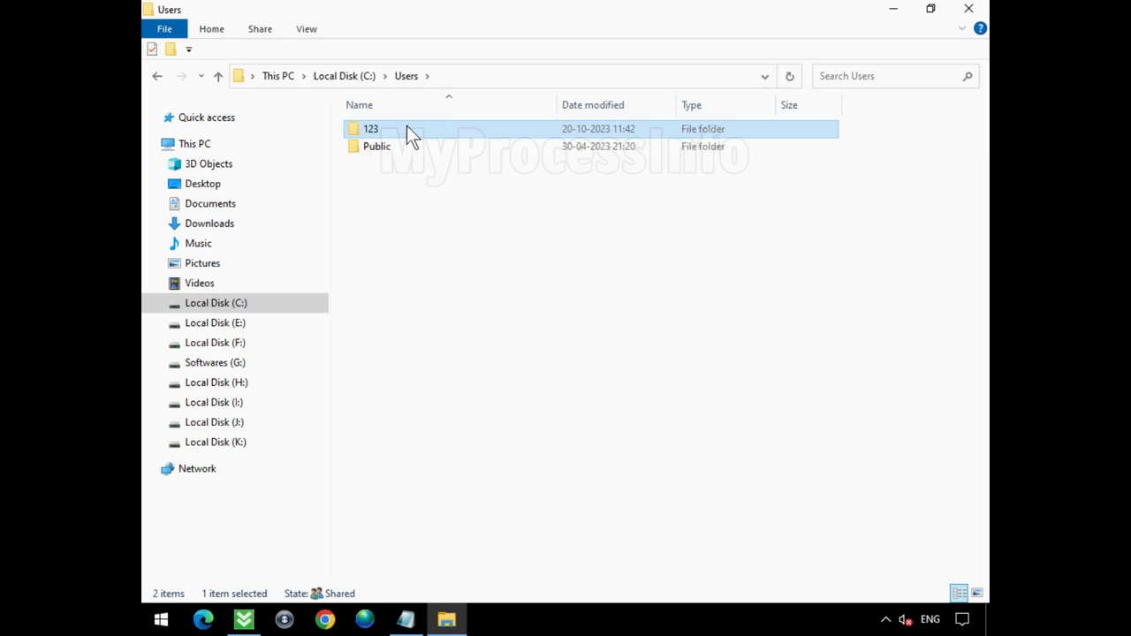
double_click(407, 129)
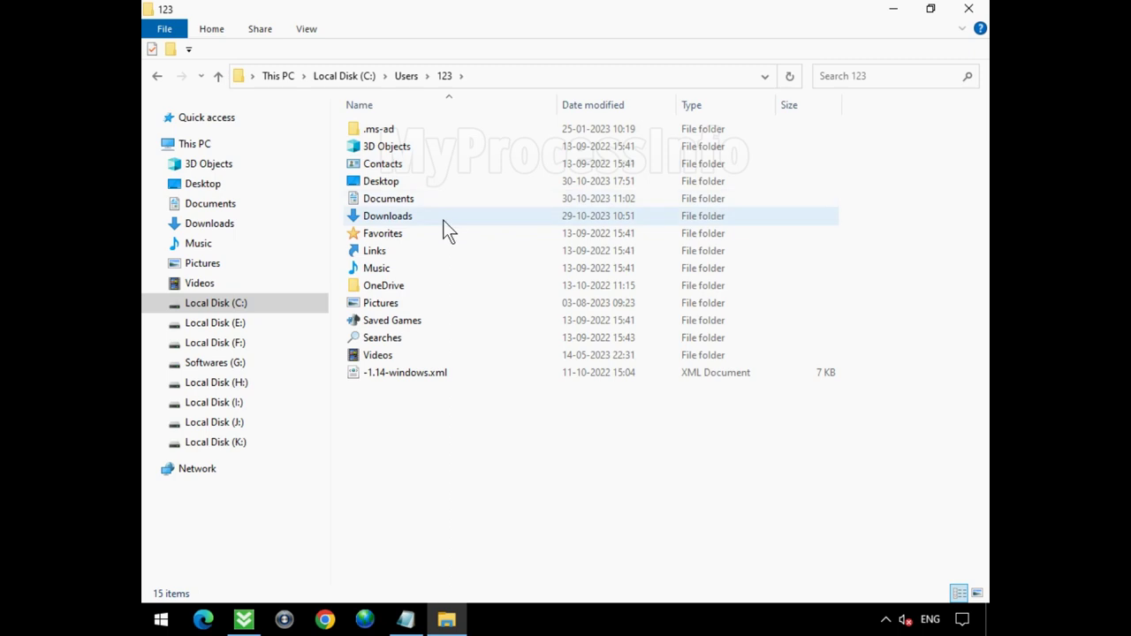
Step: Show hidden items and open the AppData\Local\Microsoft\Cpanel folder inside the user folder
left_click(307, 29)
left_click(784, 89)
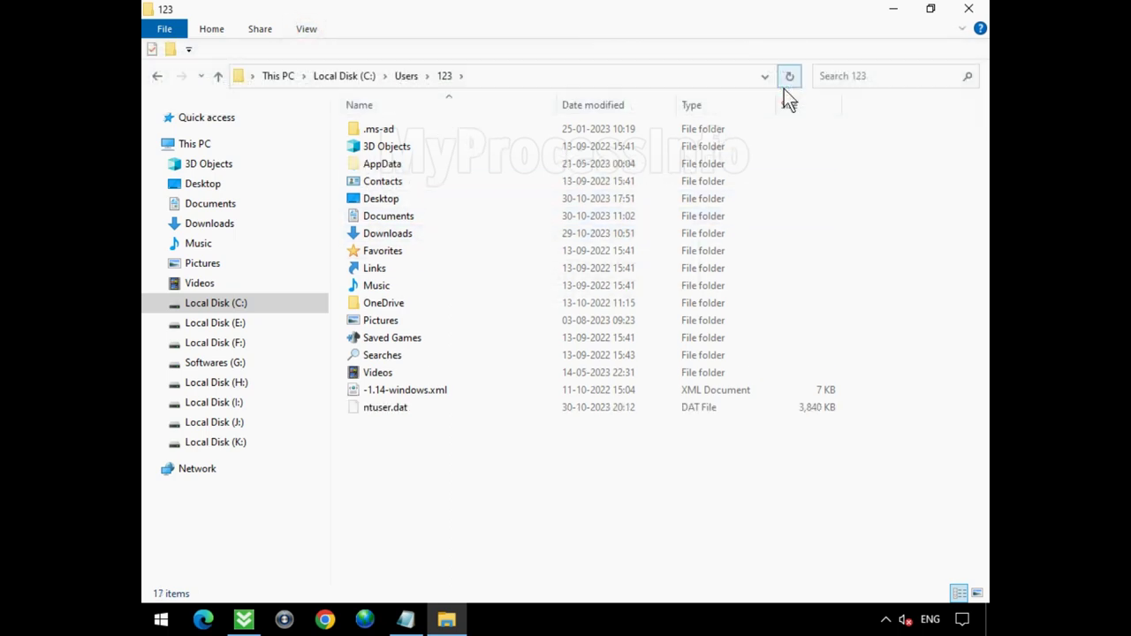
left_click(474, 169)
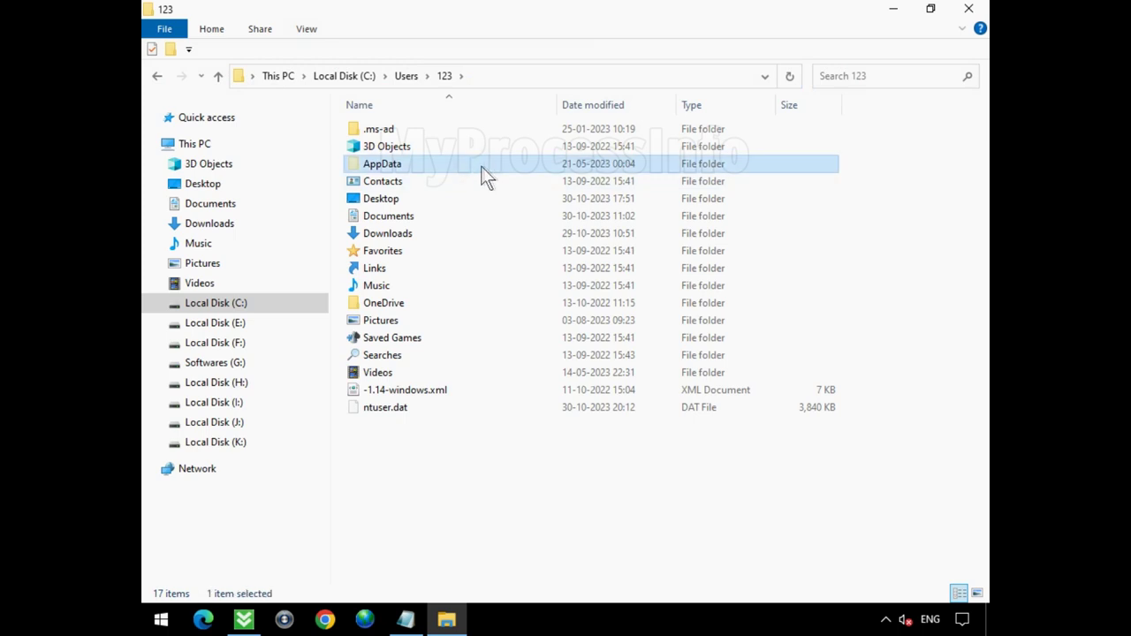
double_click(494, 164)
left_click(494, 130)
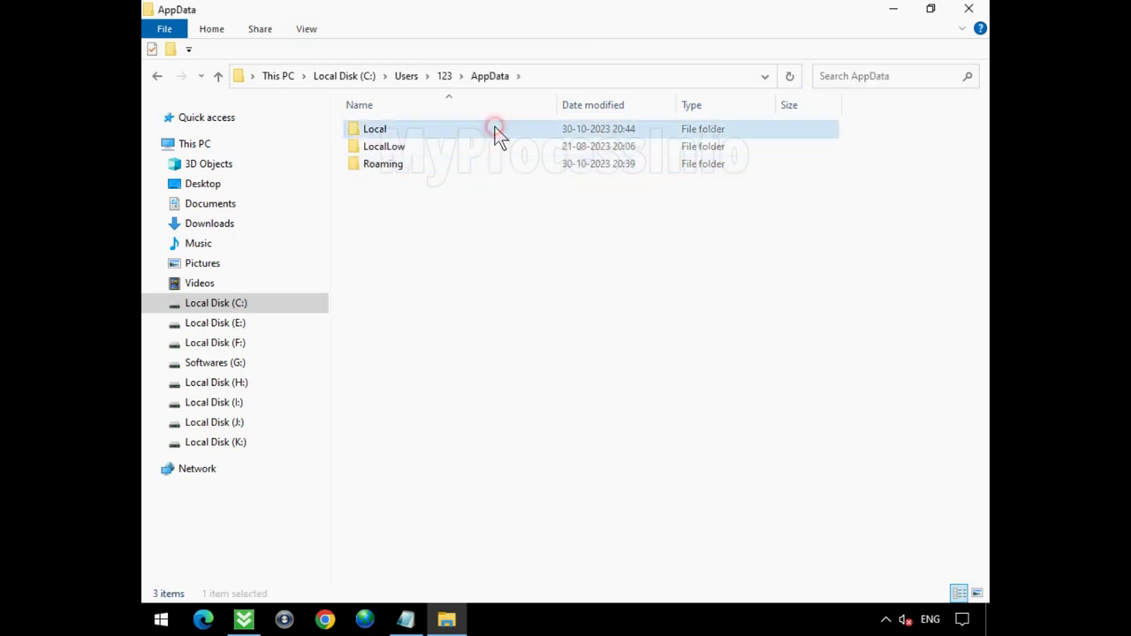
double_click(496, 132)
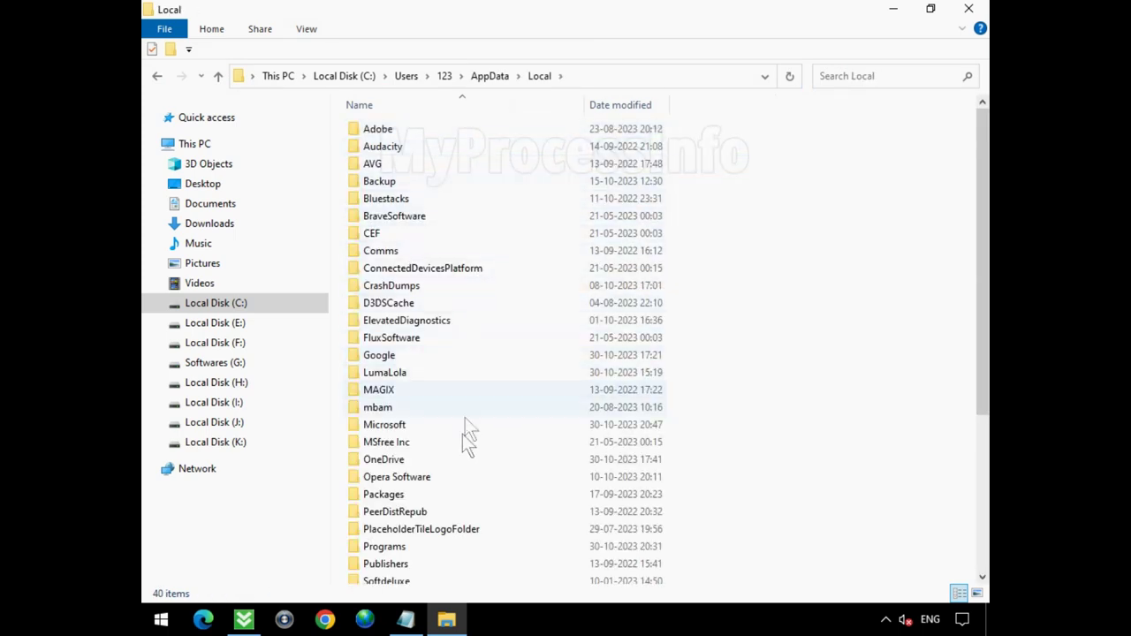
double_click(433, 426)
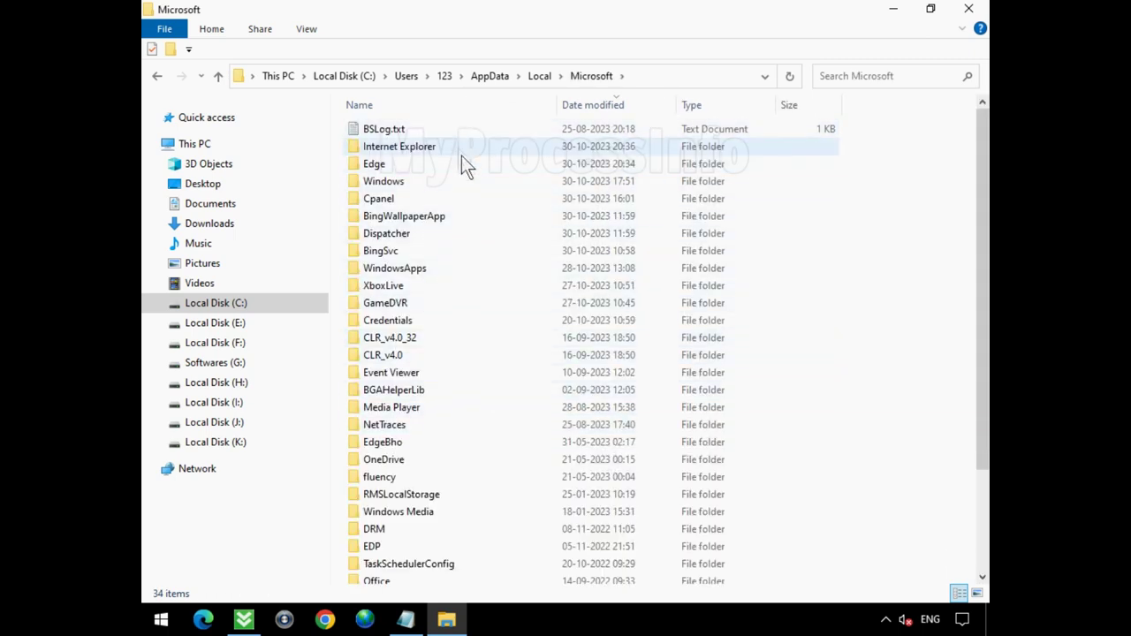
double_click(496, 198)
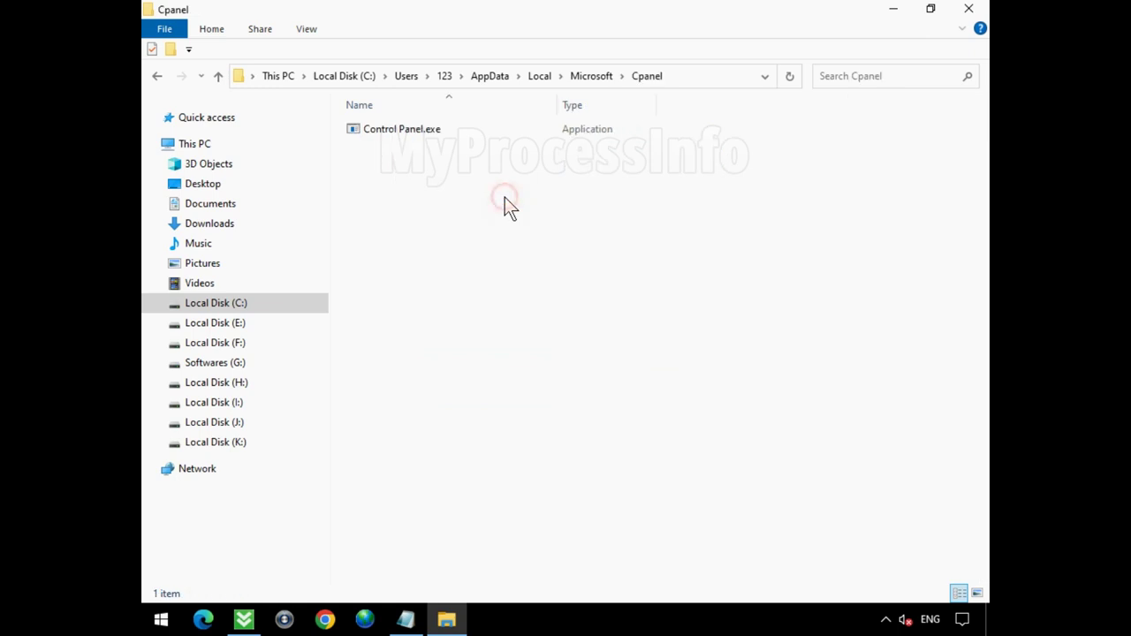
Step: Delete Control Panel.exe from the Cpanel folder
left_click(412, 131)
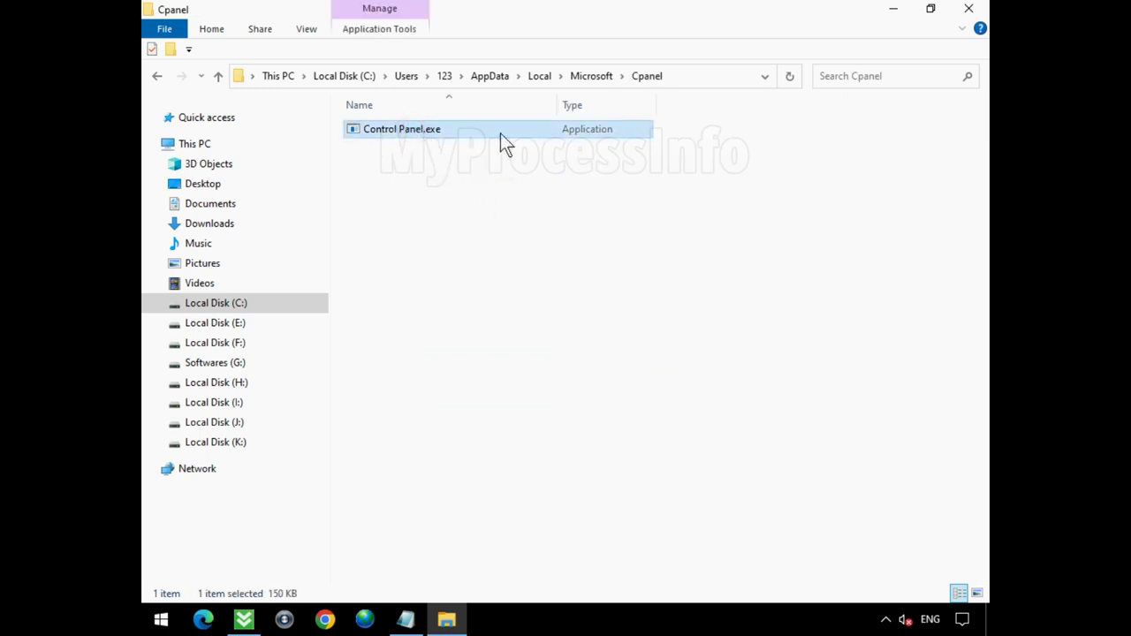
right_click(500, 141)
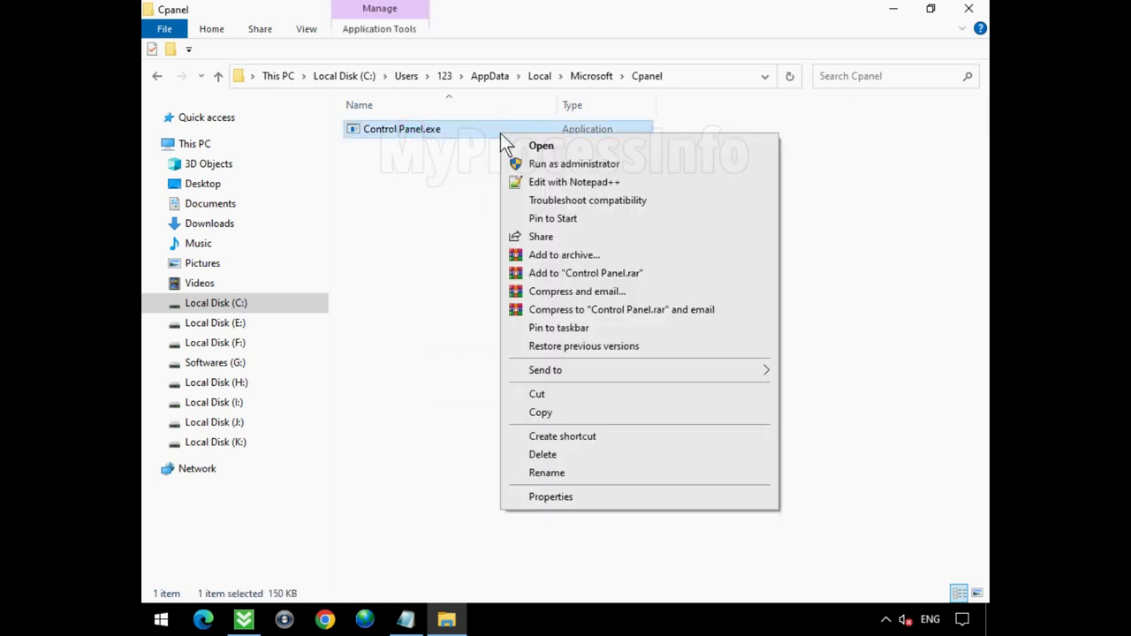
left_click(676, 449)
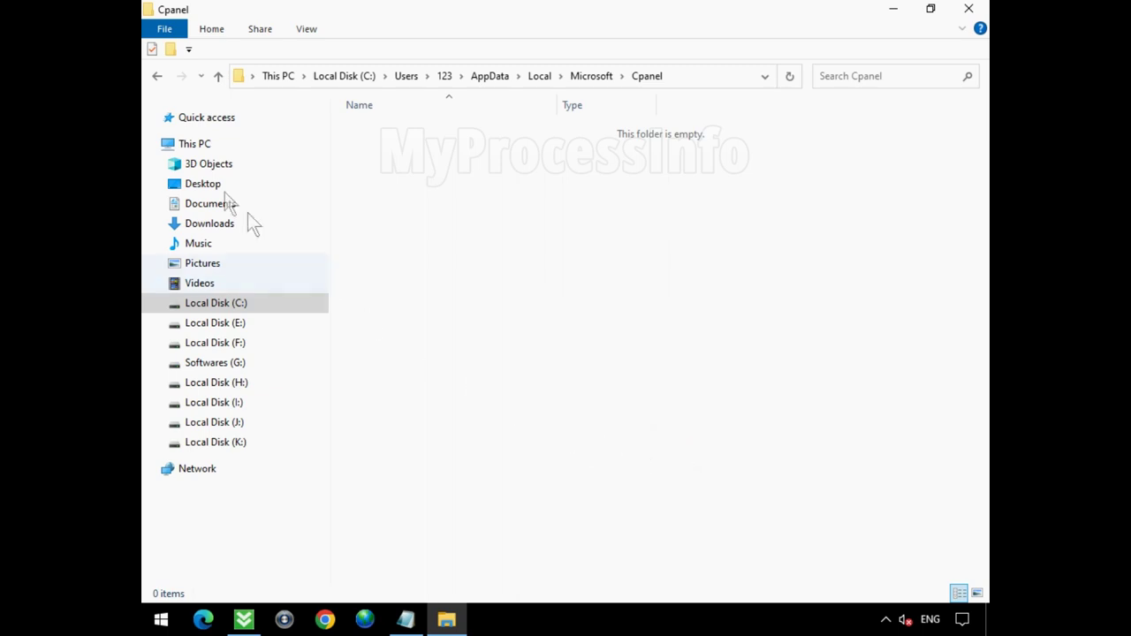
Step: Delete the Cpanel folder from AppData\Local\Microsoft and close the File Explorer window
left_click(157, 76)
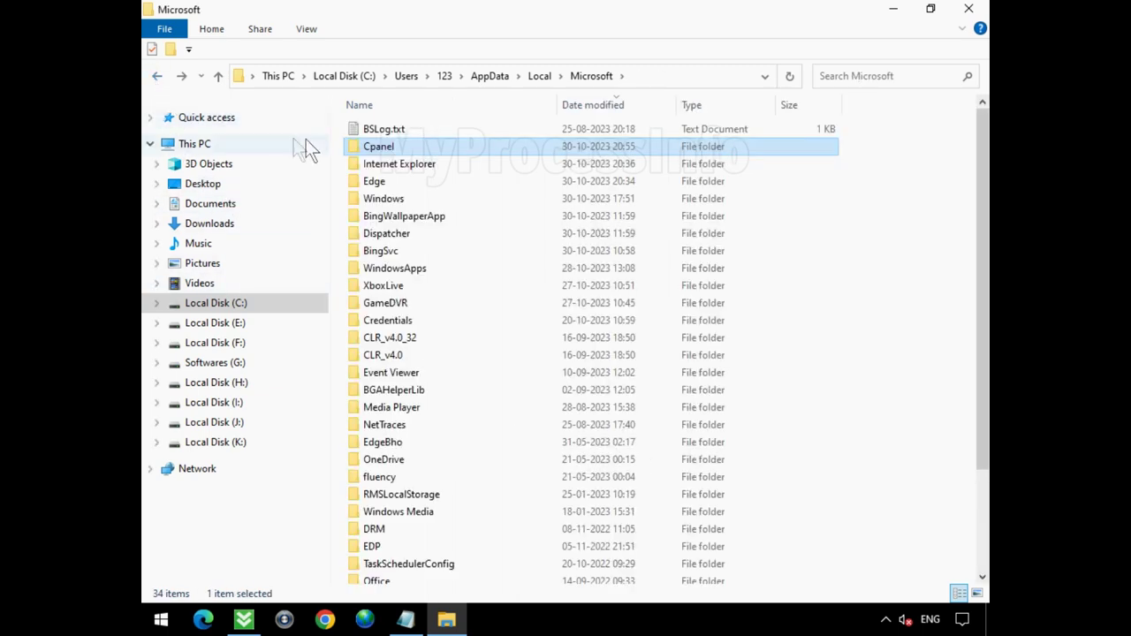
right_click(409, 146)
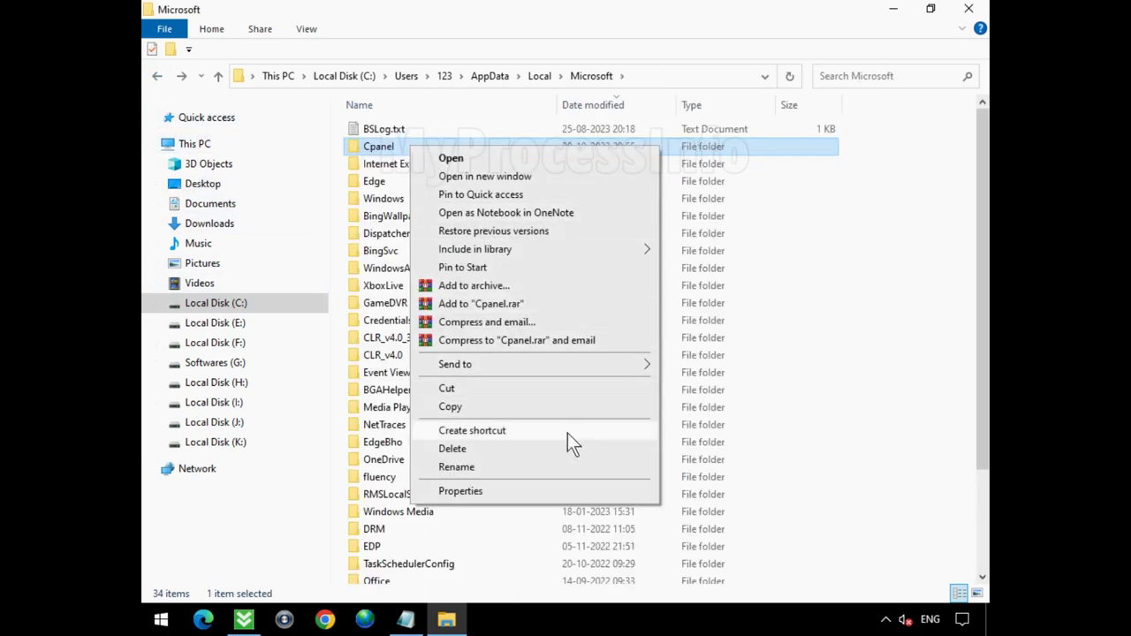
left_click(578, 446)
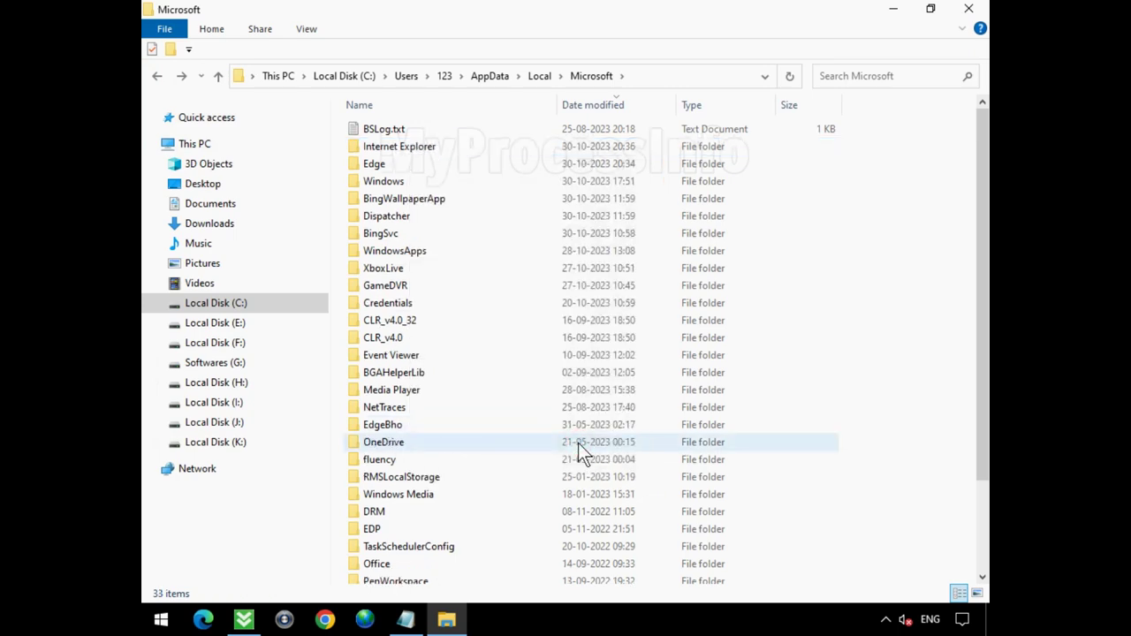
left_click(968, 9)
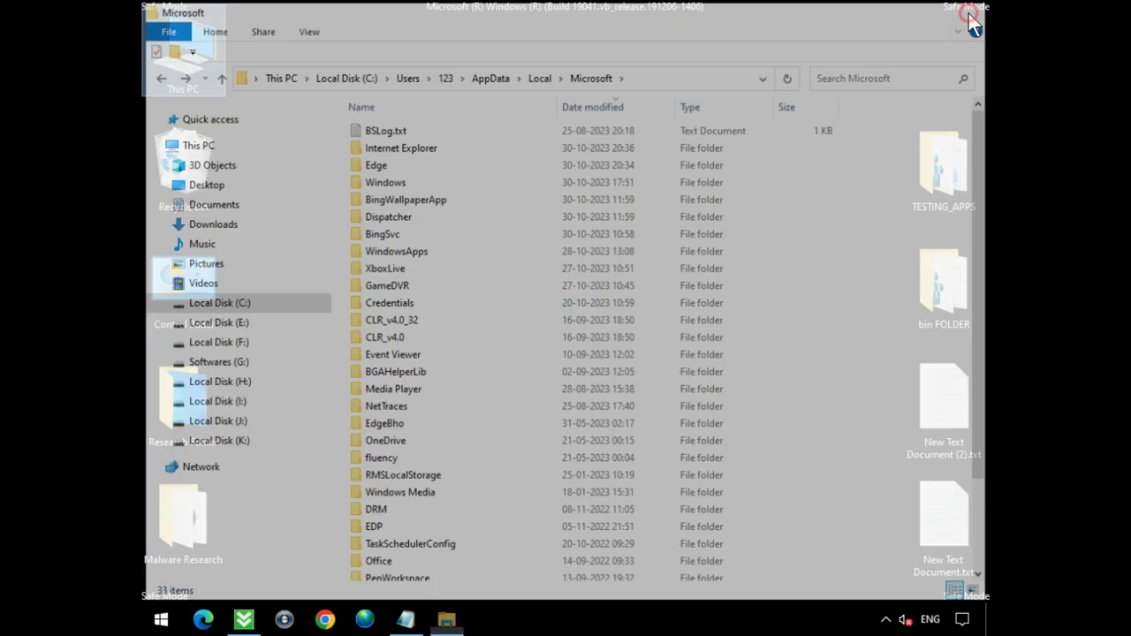
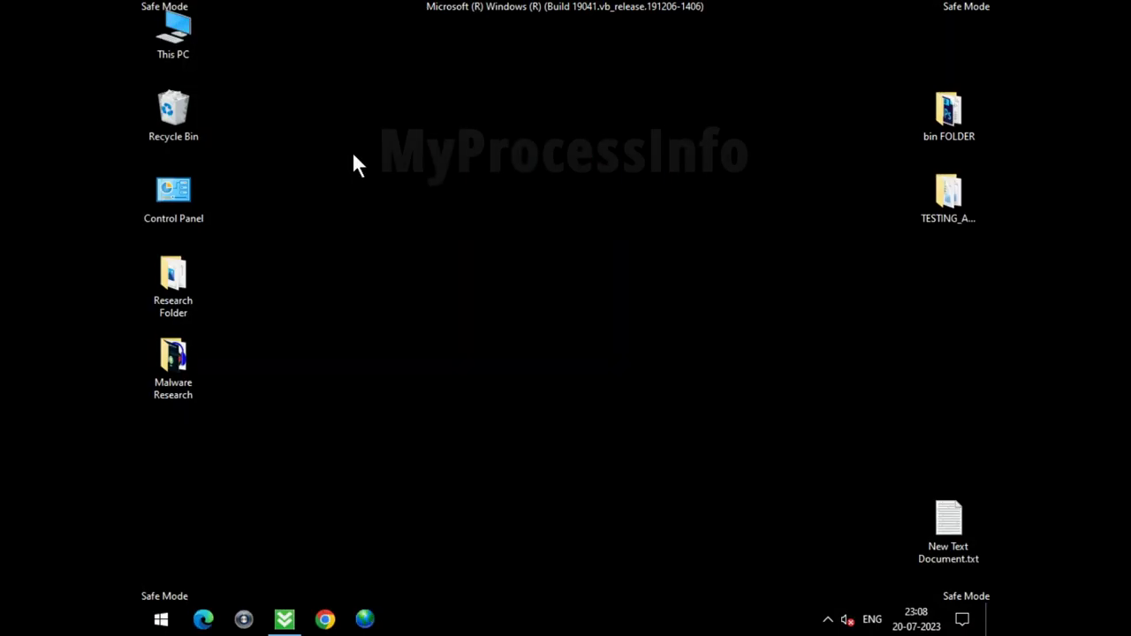
Step: Open the C:\ProgramData\Microsoft\Windows Defender folder in a maximized File Explorer window
double_click(190, 32)
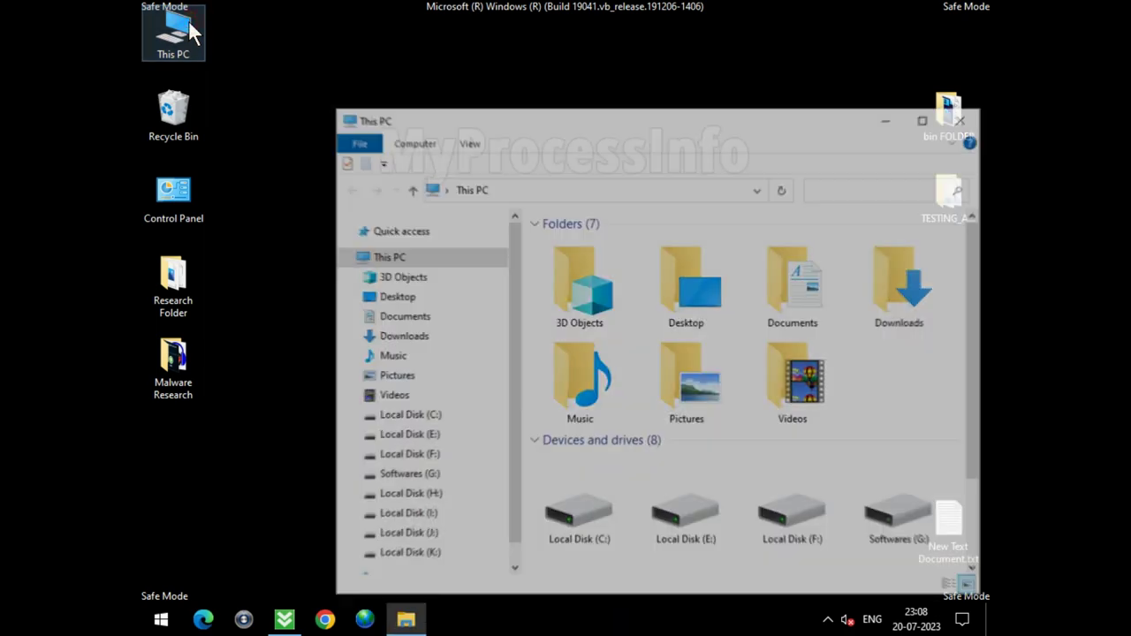
left_click(446, 414)
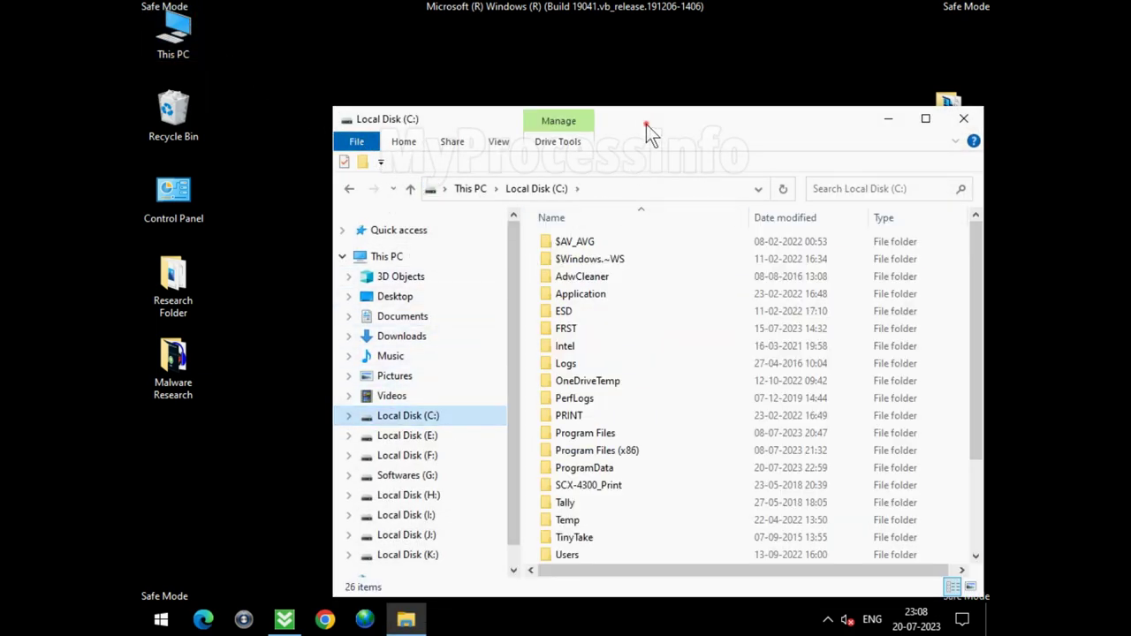
double_click(646, 124)
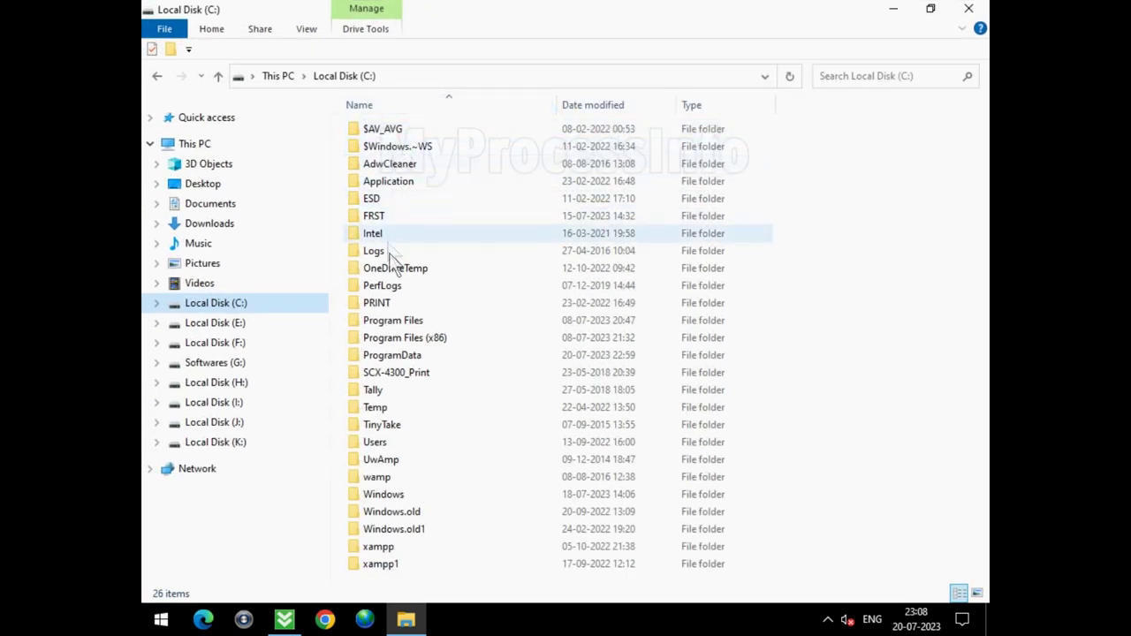
left_click(426, 361)
double_click(505, 357)
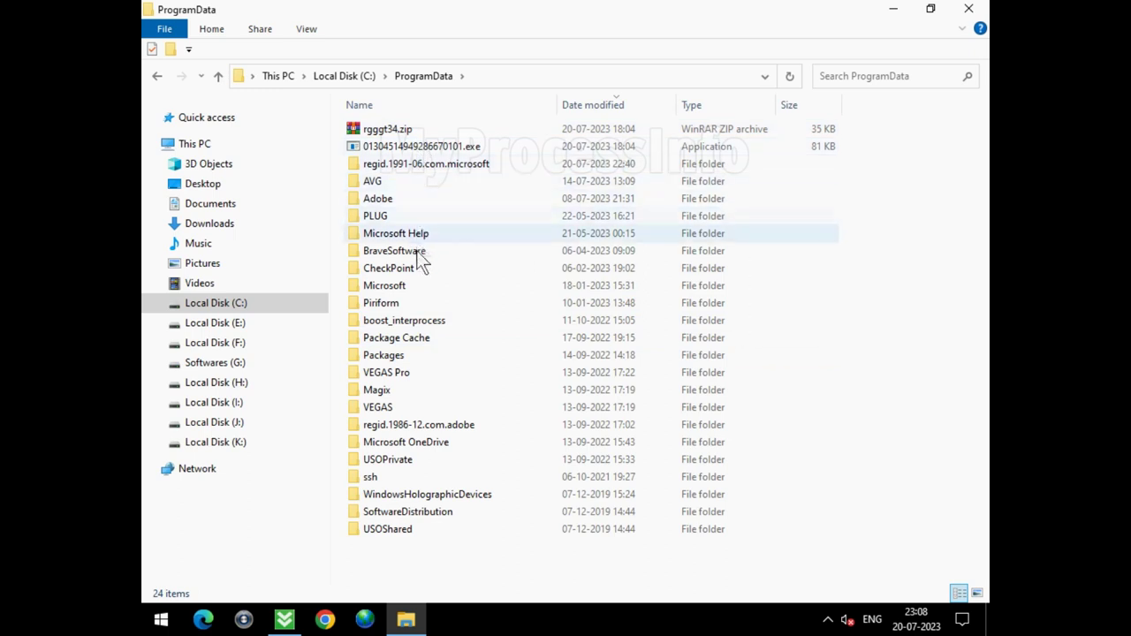
left_click(415, 283)
double_click(487, 283)
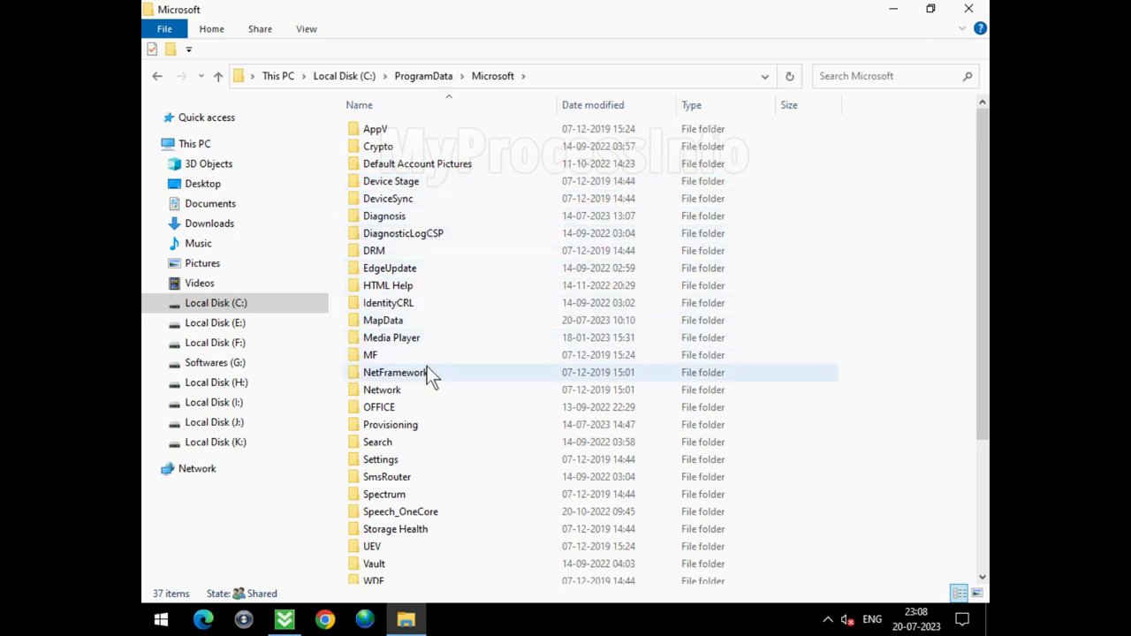
scroll(402, 517, "down", 3)
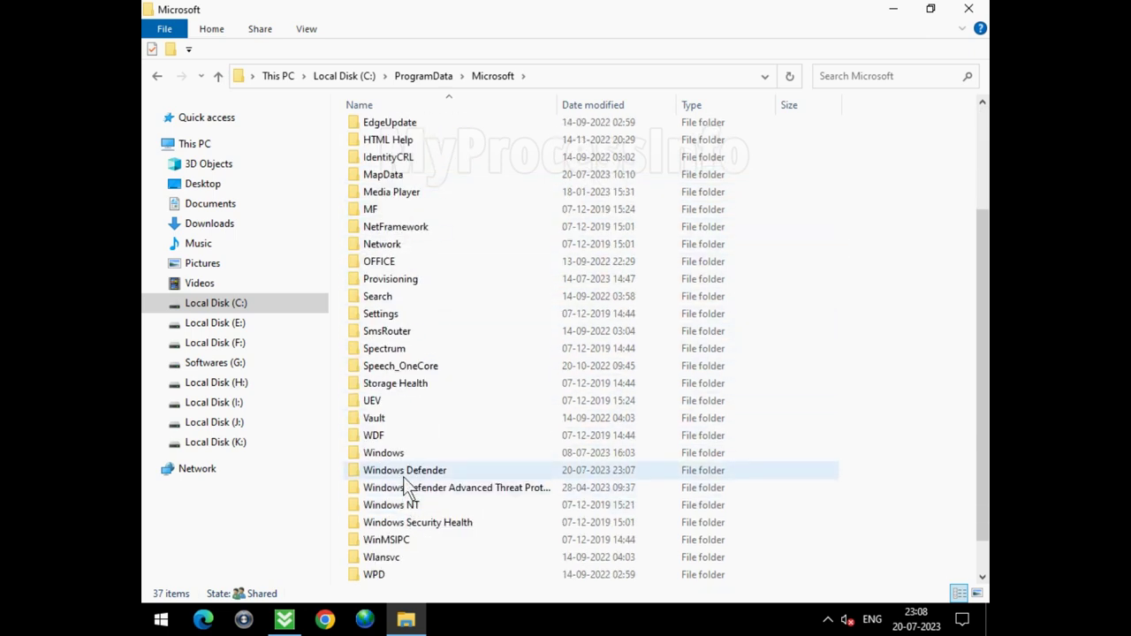
left_click(535, 475)
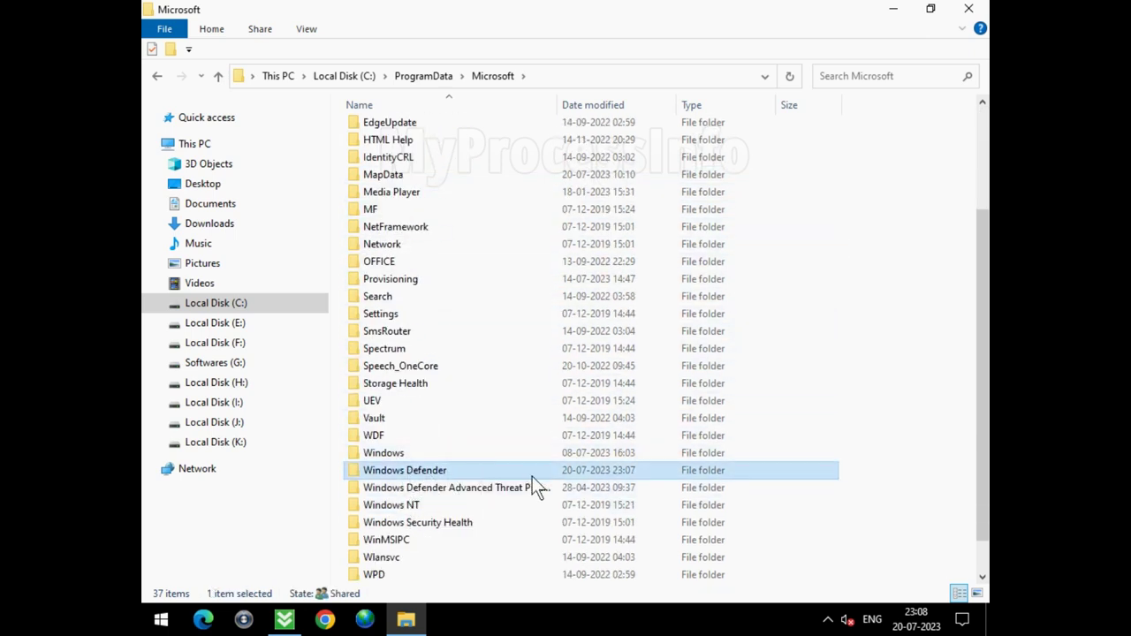
double_click(537, 476)
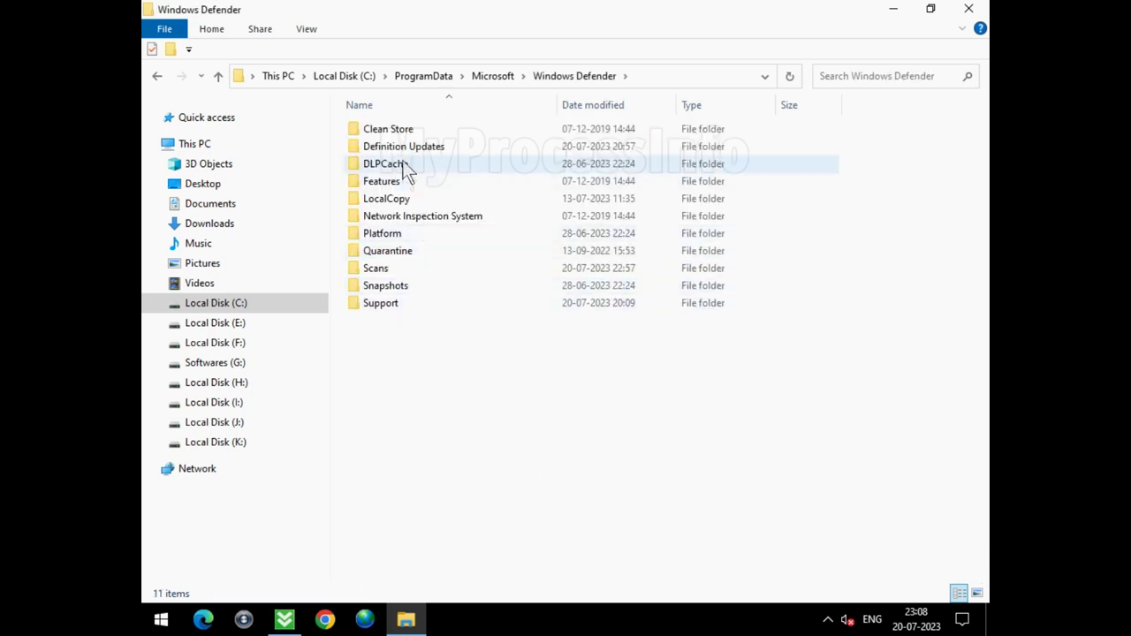
Step: Delete the Quarantine folder from the Windows Defender folder
left_click(402, 253)
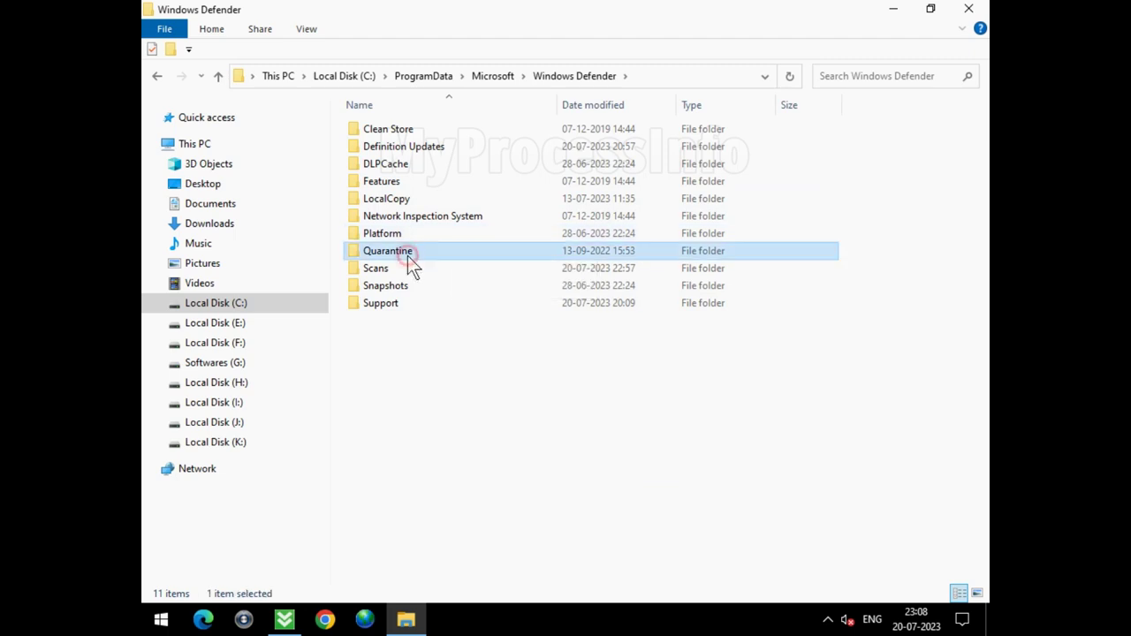
right_click(475, 254)
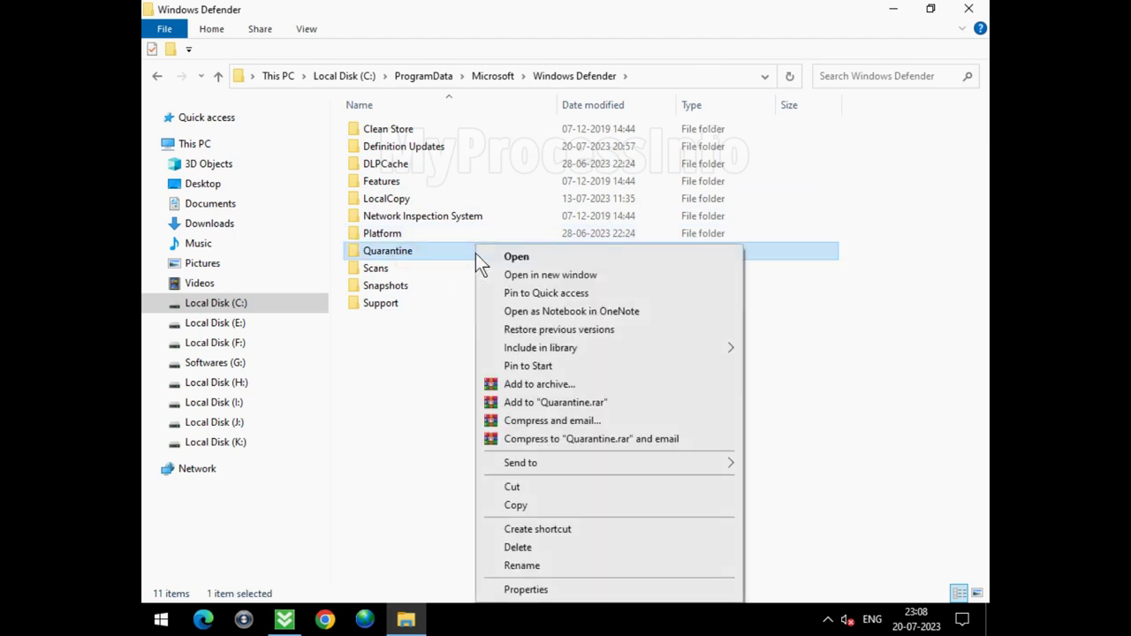
left_click(531, 541)
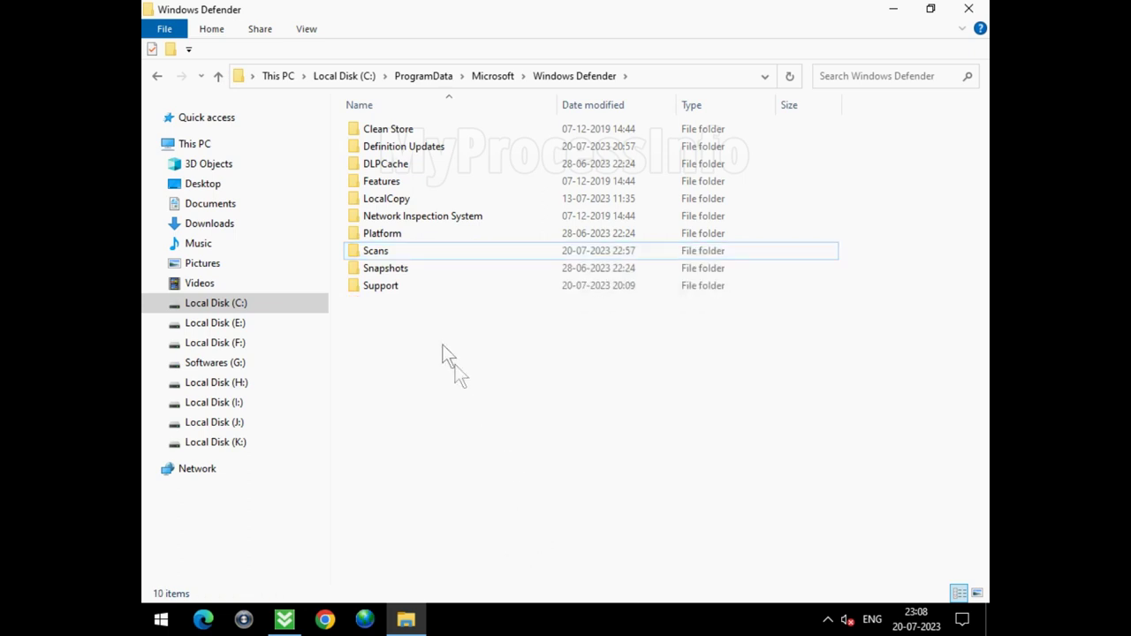
Step: Delete the Results folder from Scans\History inside the Windows Defender folder
double_click(427, 251)
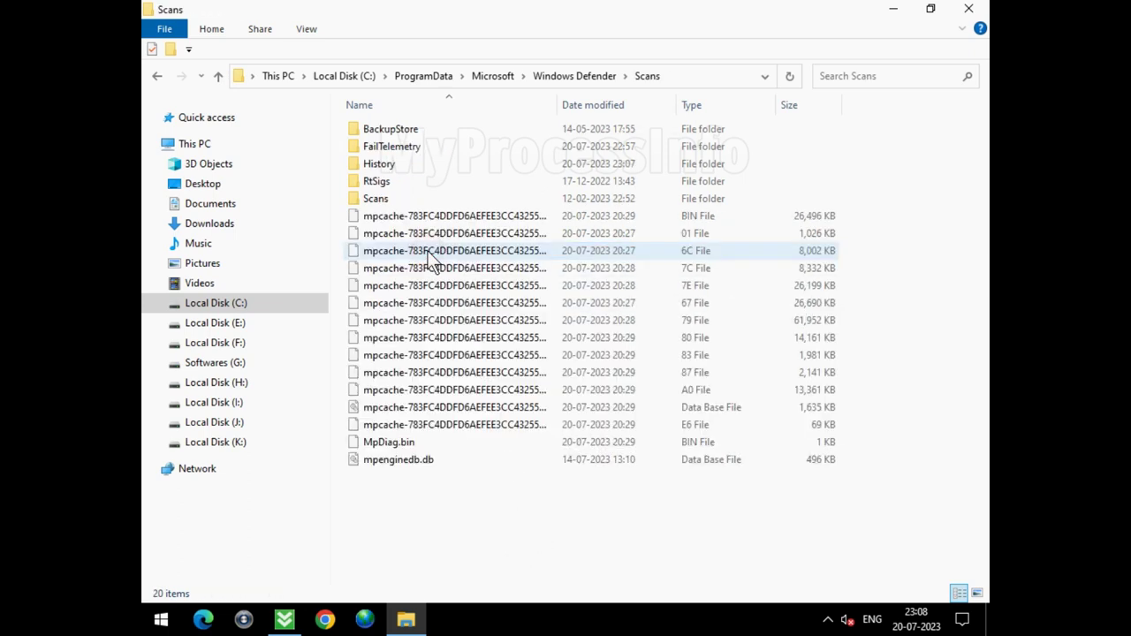
double_click(416, 166)
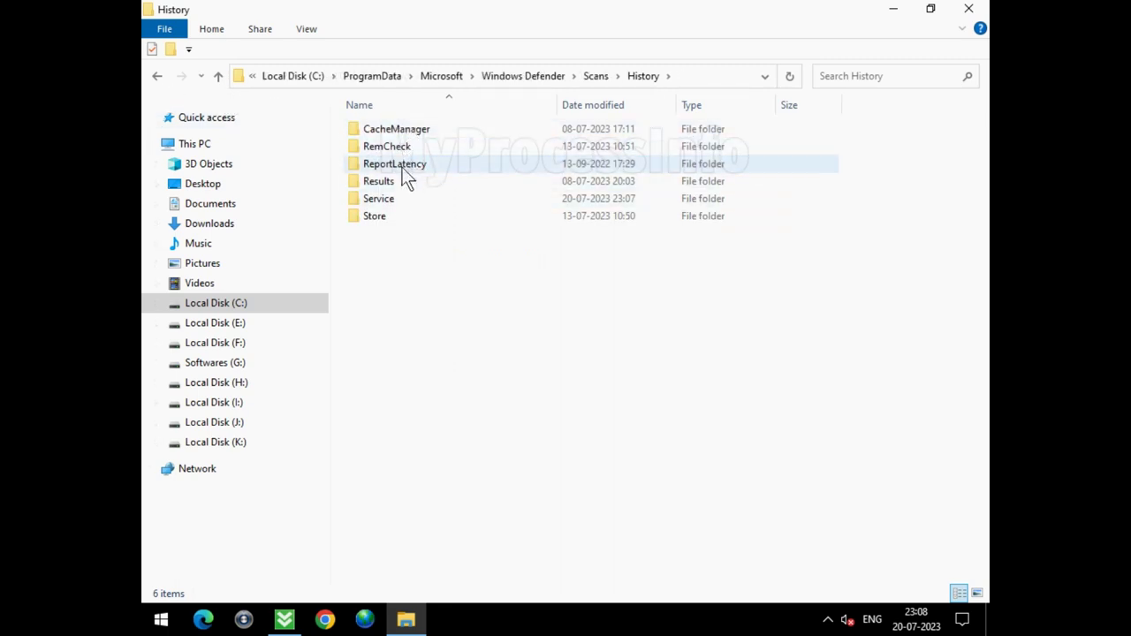
left_click(410, 180)
right_click(411, 180)
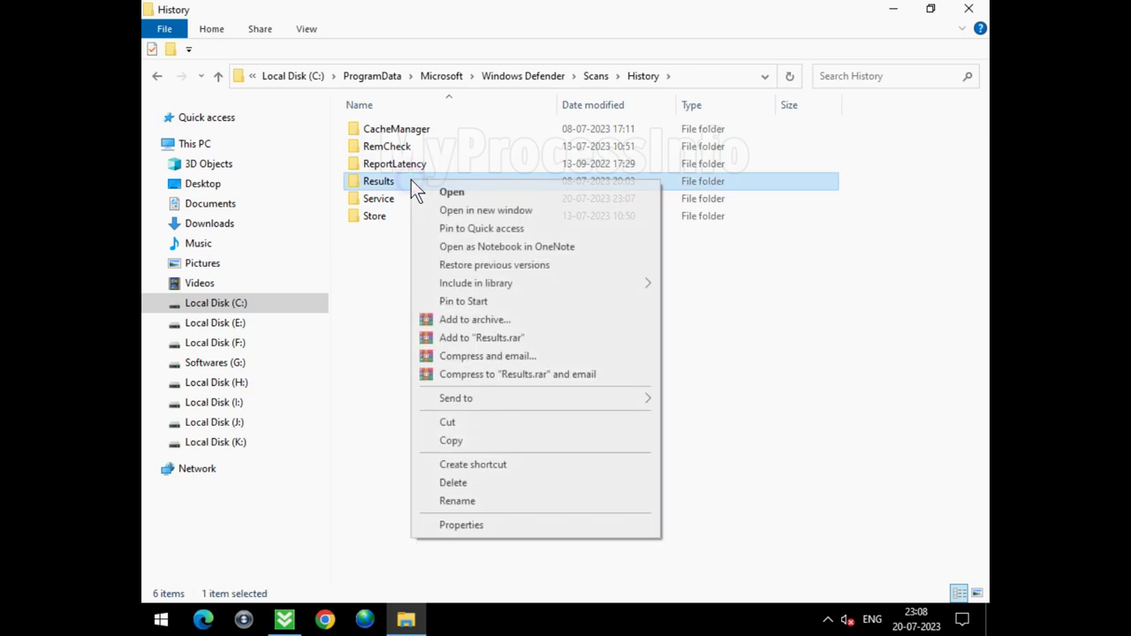
left_click(471, 482)
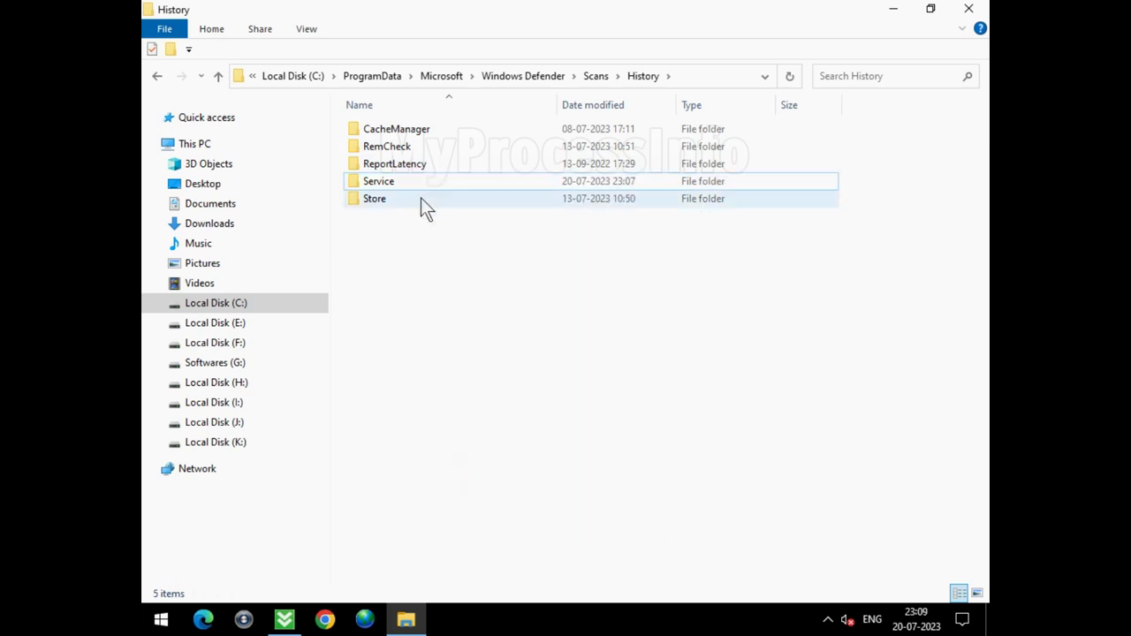
Step: Delete everything inside the History\Service folder, including DetectionHistory and the log files, and close the File Explorer window
left_click(413, 182)
double_click(414, 182)
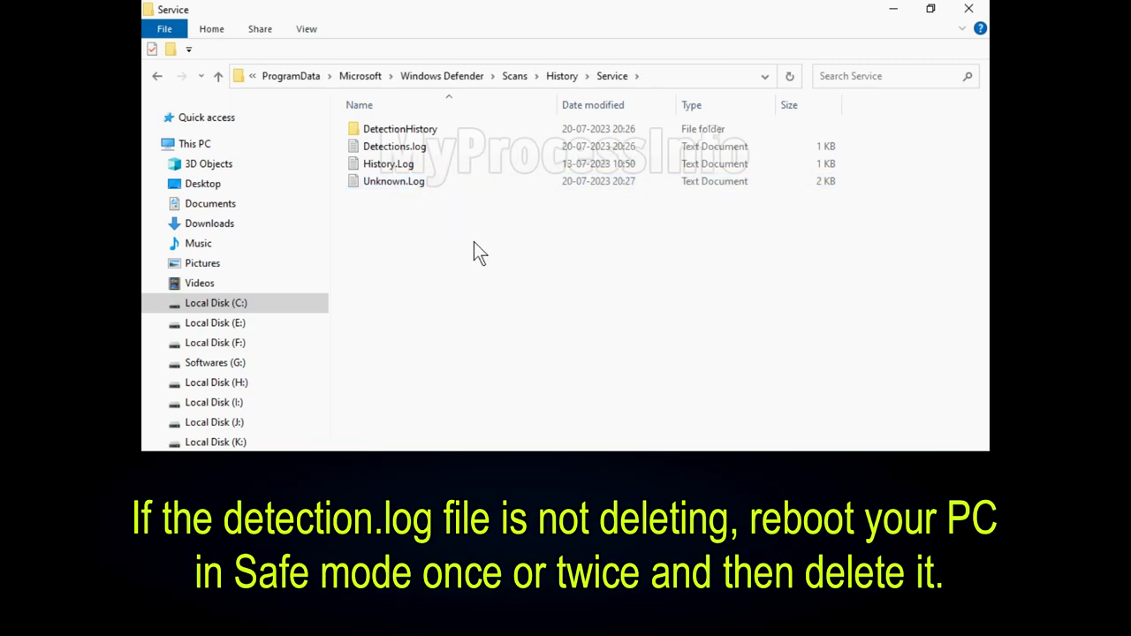
left_click_drag(506, 264, 394, 114)
right_click(440, 173)
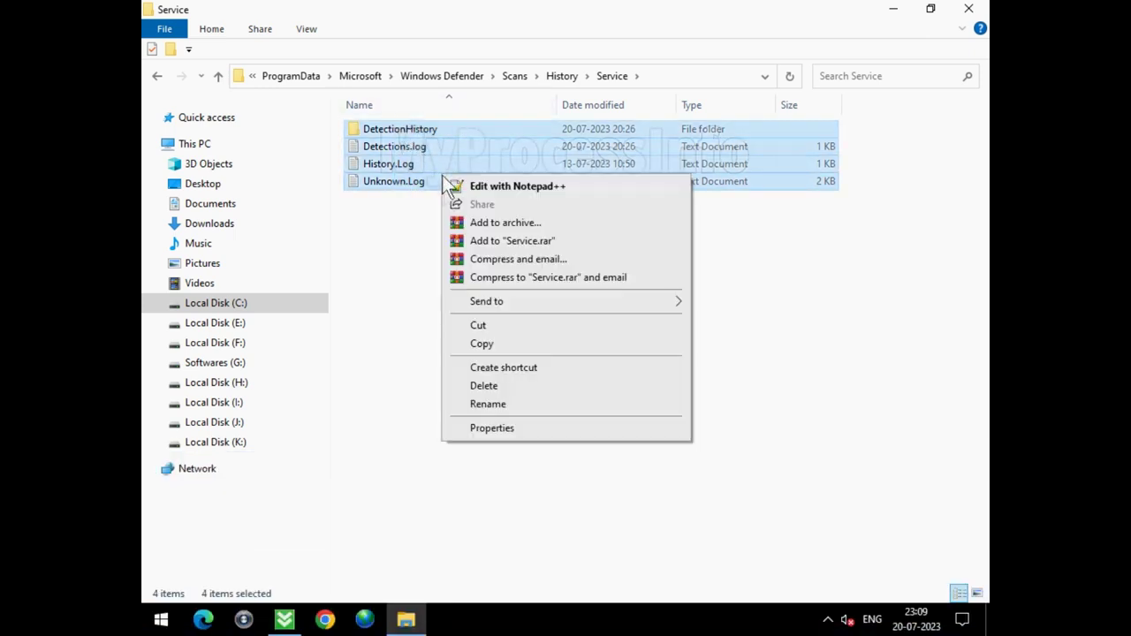
left_click(523, 387)
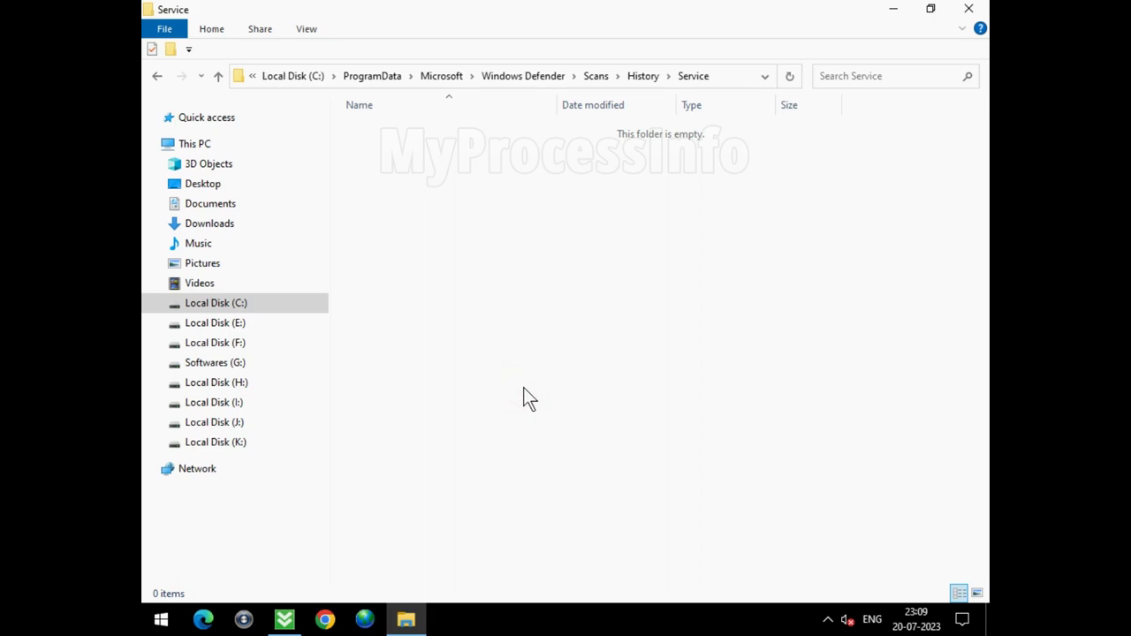
left_click(972, 11)
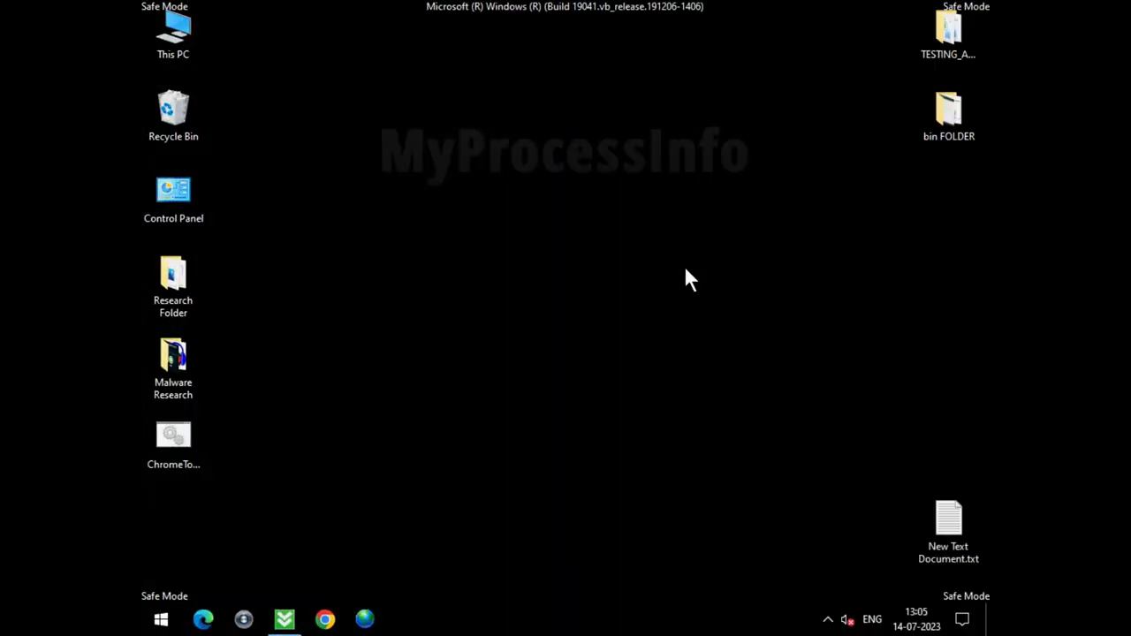
Step: Open System Configuration by running msconfig
key("super+r")
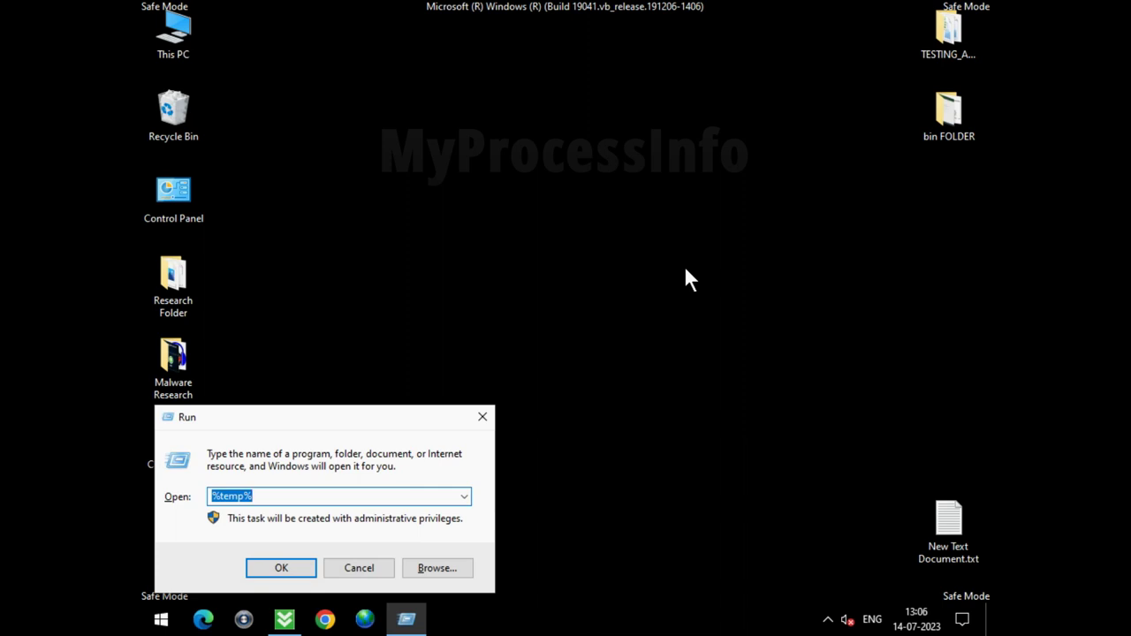
type("MS")
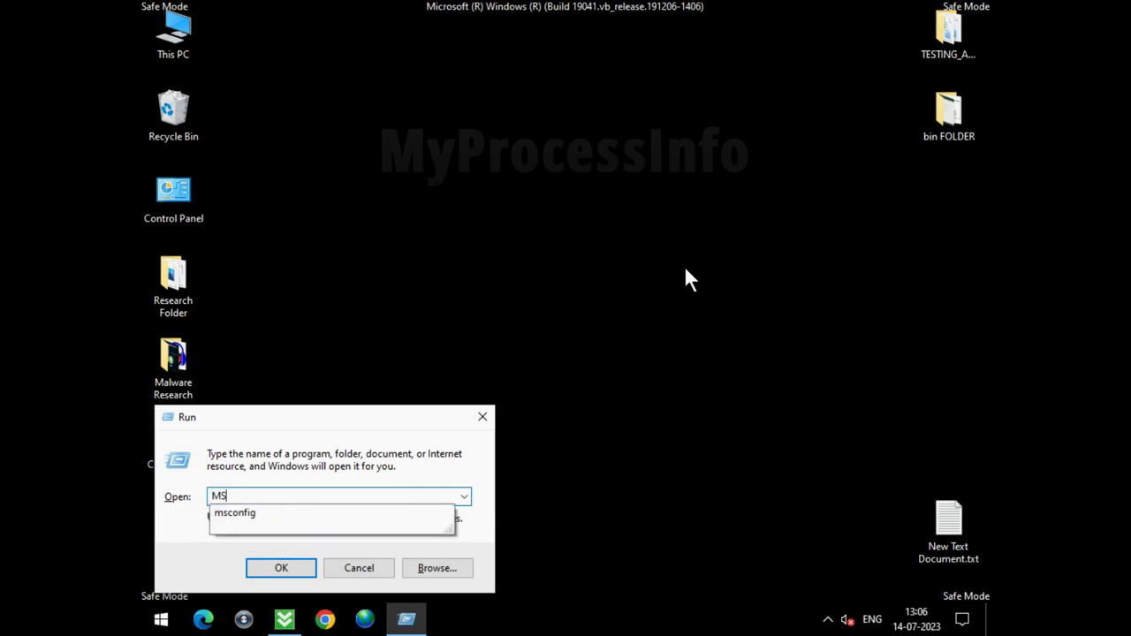
left_click(288, 513)
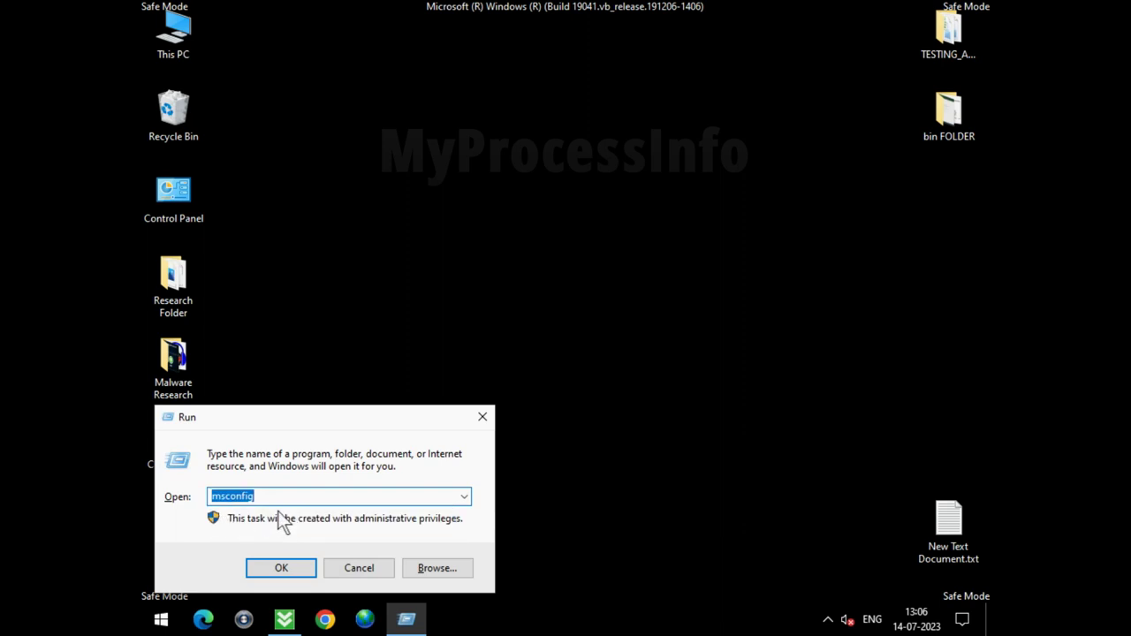
left_click(289, 562)
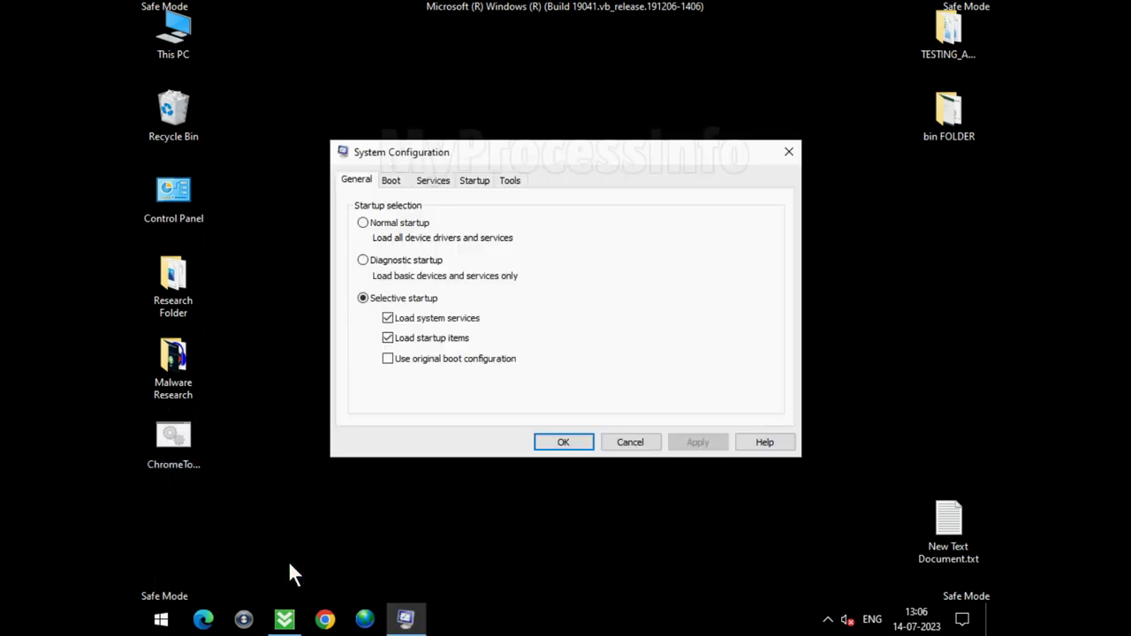
Step: Set the startup selection to Normal startup, apply it, and restart the computer
left_click(365, 227)
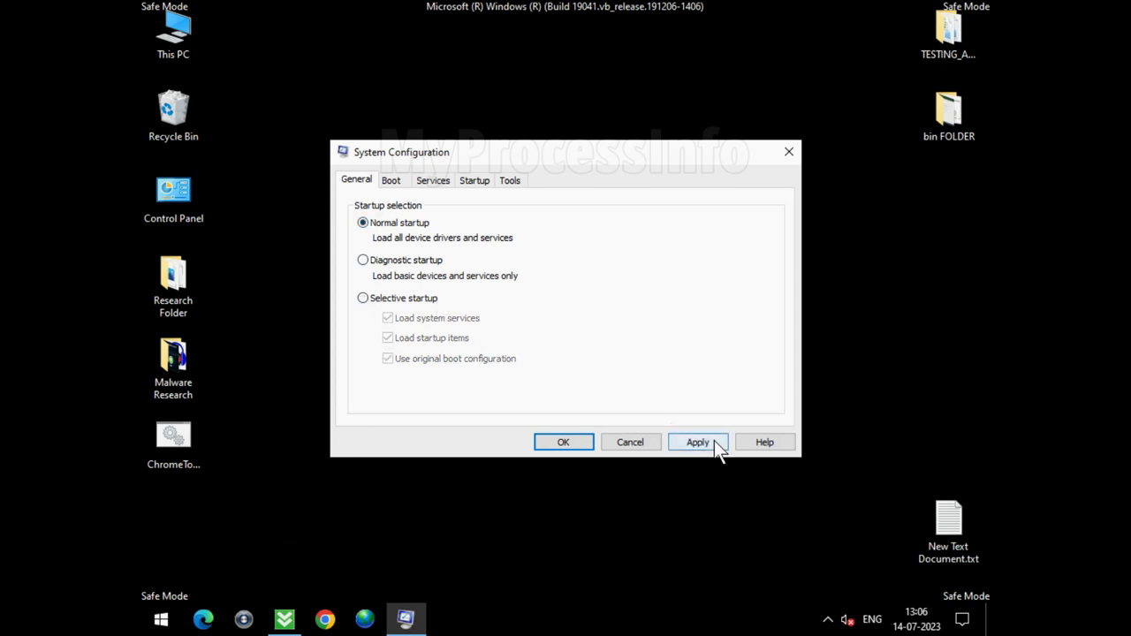
left_click(716, 444)
left_click(565, 446)
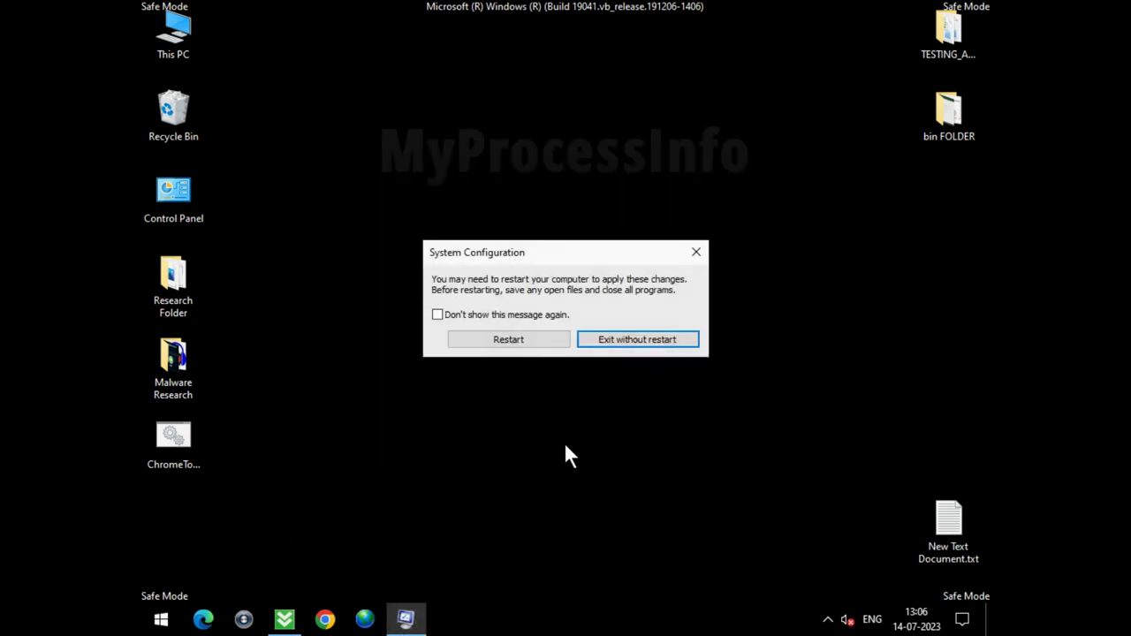
left_click(512, 345)
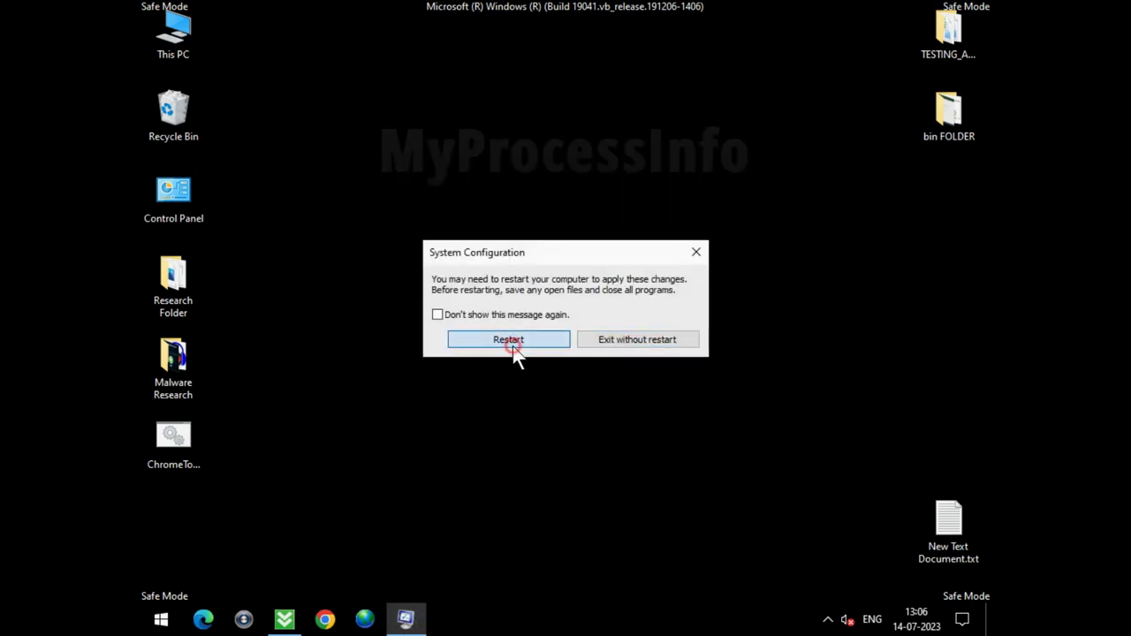